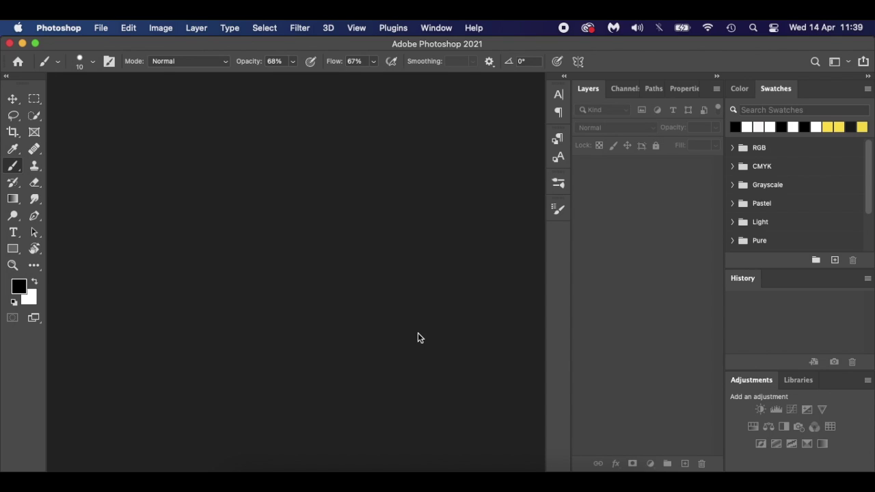
Switch to Safari and examine the image size options in Google's advanced image search for doncaster rovers
{"action": "left_click", "coordinate": [302, 469]}
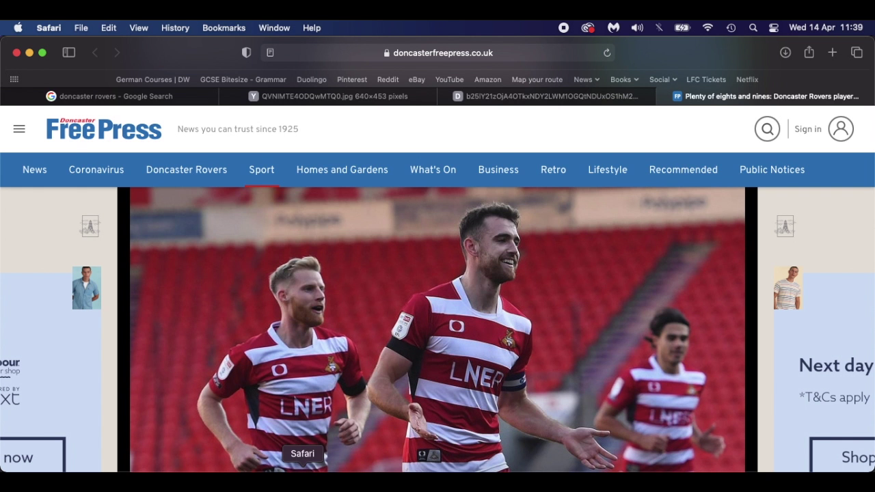
{"action": "scroll", "coordinate": [455, 341], "scroll_direction": "down", "scroll_amount": 2}
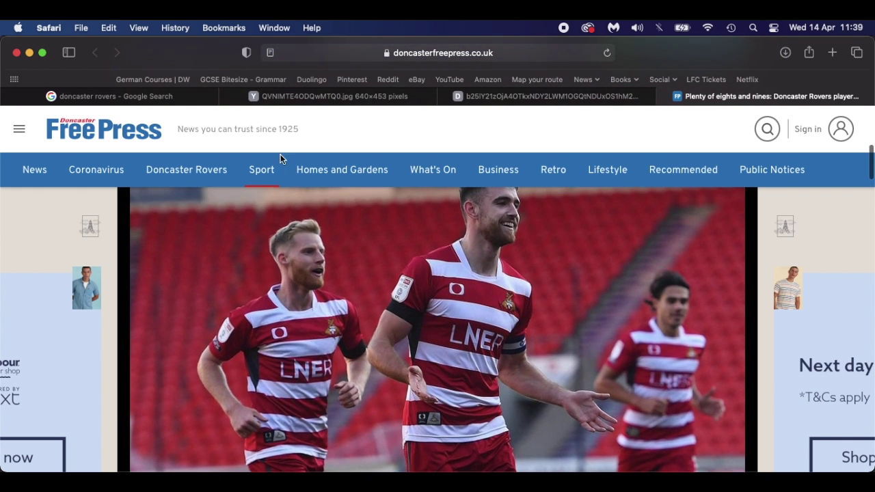
{"action": "left_click", "coordinate": [176, 95]}
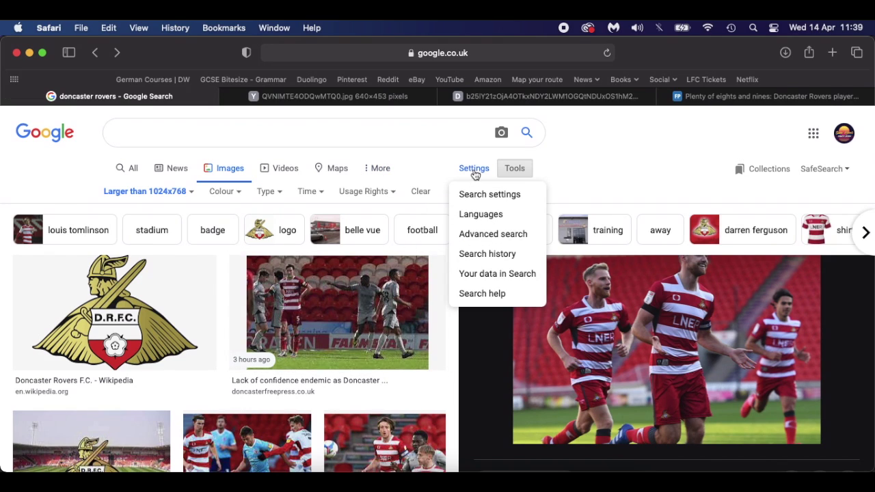
{"action": "left_click", "coordinate": [491, 235]}
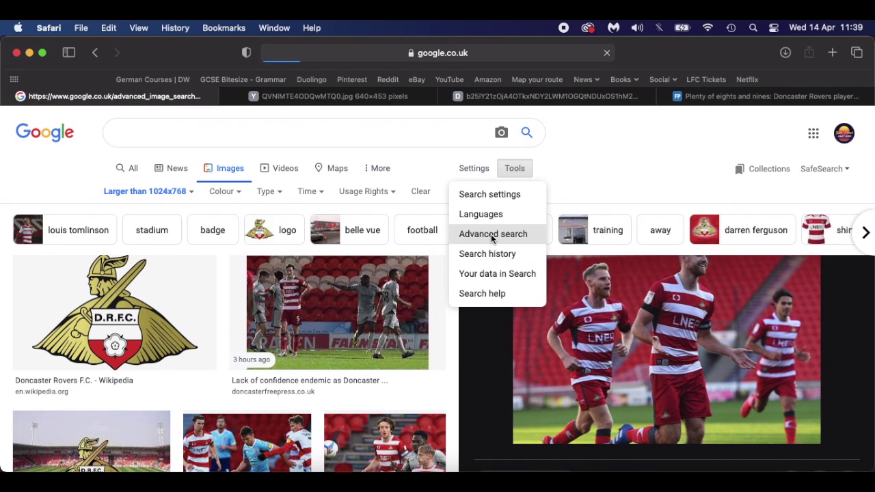
{"action": "scroll", "coordinate": [398, 315], "scroll_direction": "down", "scroll_amount": 3}
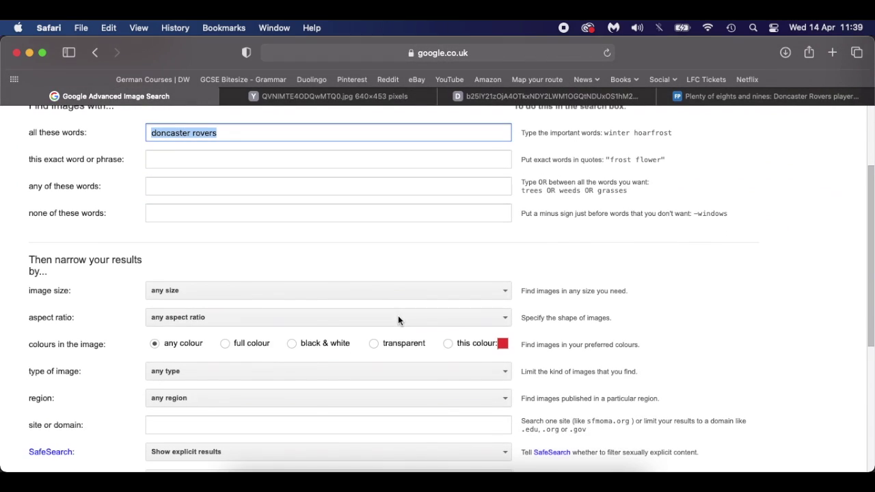
{"action": "left_click", "coordinate": [259, 294]}
{"action": "scroll", "coordinate": [251, 397], "scroll_direction": "down", "scroll_amount": 2}
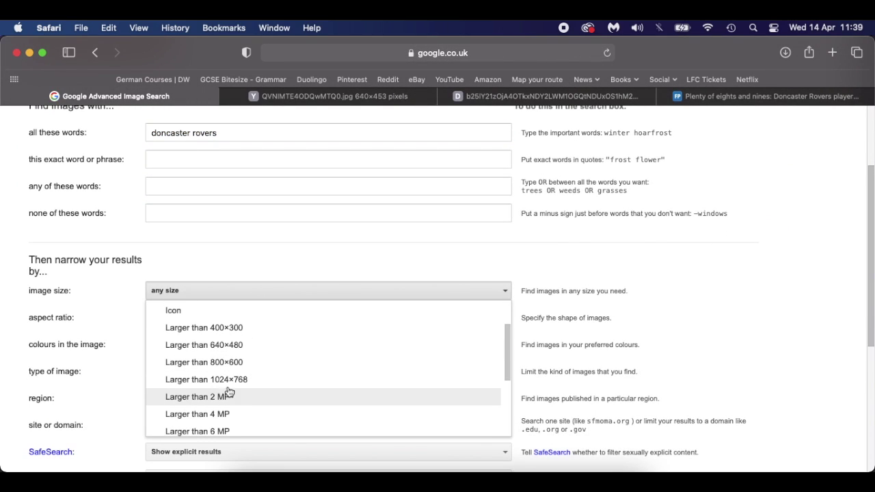
{"action": "left_click", "coordinate": [100, 55]}
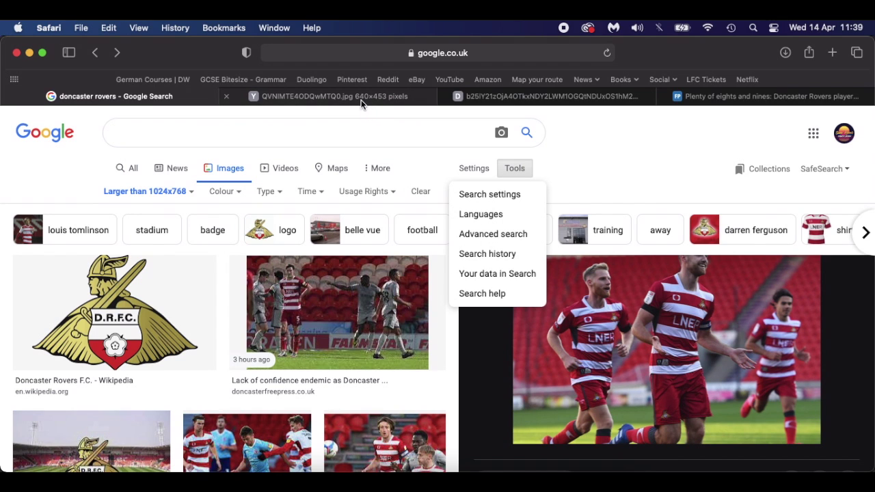
Compare the 640×453 player photo with the Doncaster Free Press image and article photo, closing the 640×453 image
{"action": "left_click", "coordinate": [370, 102]}
{"action": "scroll", "coordinate": [410, 249], "scroll_direction": "up", "scroll_amount": 5}
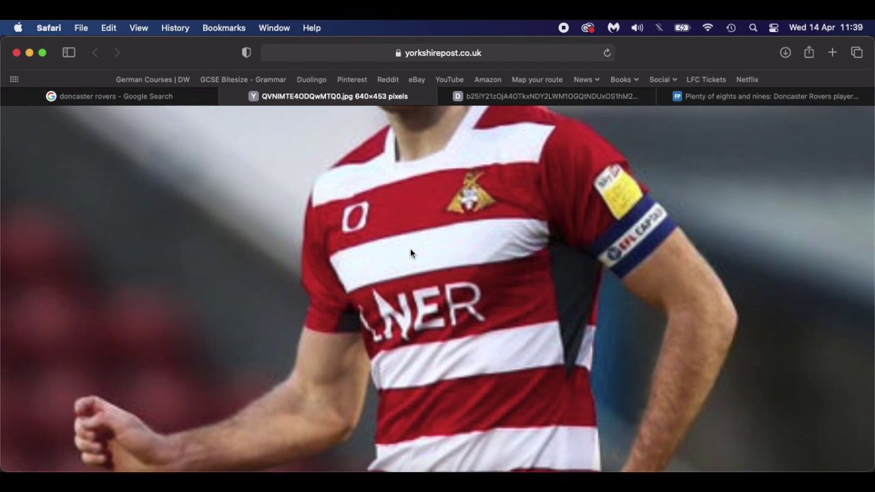
{"action": "left_click", "coordinate": [226, 96]}
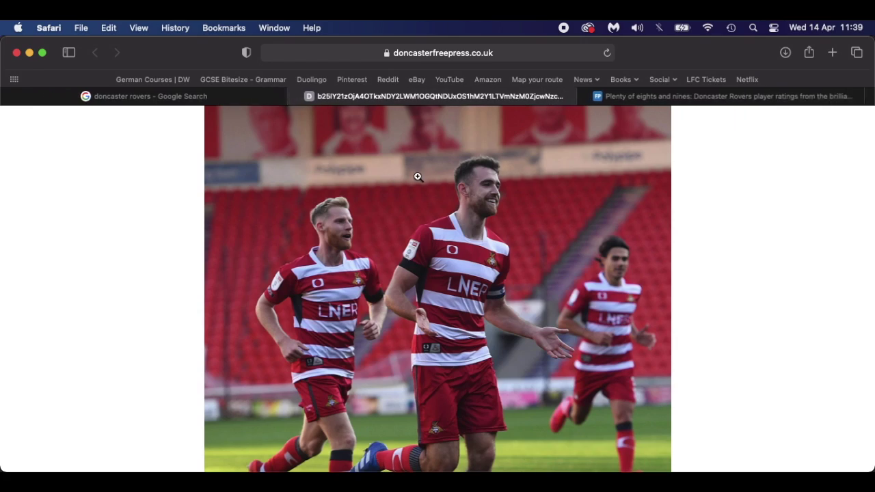
{"action": "left_click", "coordinate": [650, 97]}
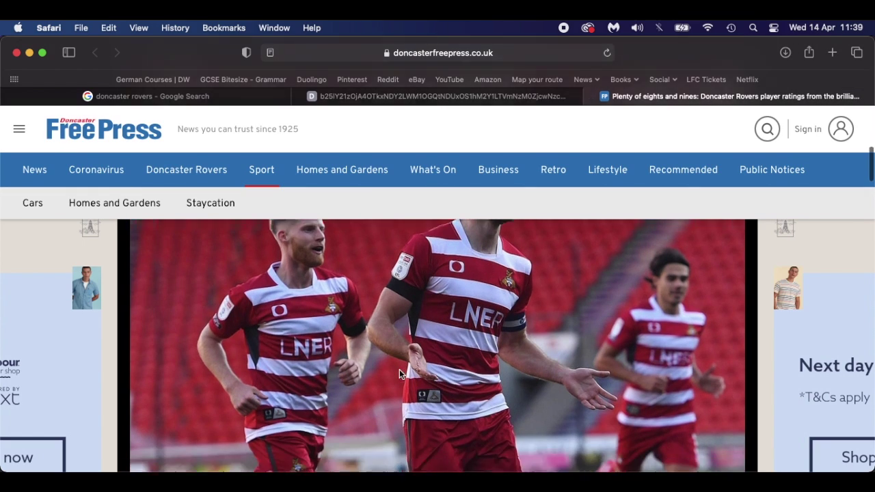
{"action": "scroll", "coordinate": [400, 369], "scroll_direction": "down", "scroll_amount": 5}
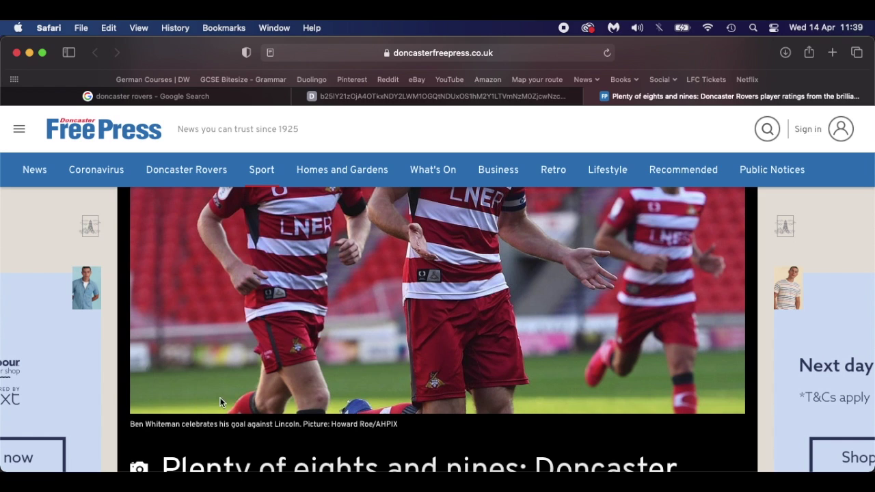
{"action": "scroll", "coordinate": [475, 333], "scroll_direction": "up", "scroll_amount": 5}
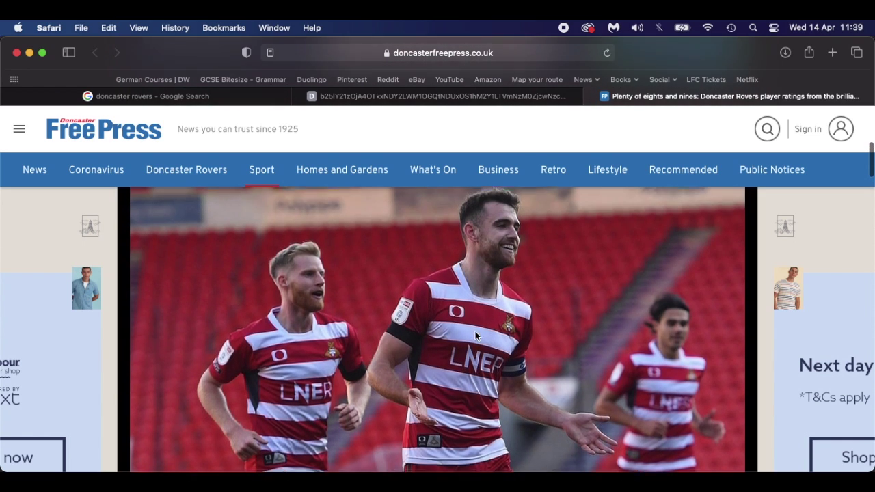
{"action": "scroll", "coordinate": [476, 335], "scroll_direction": "up", "scroll_amount": 1}
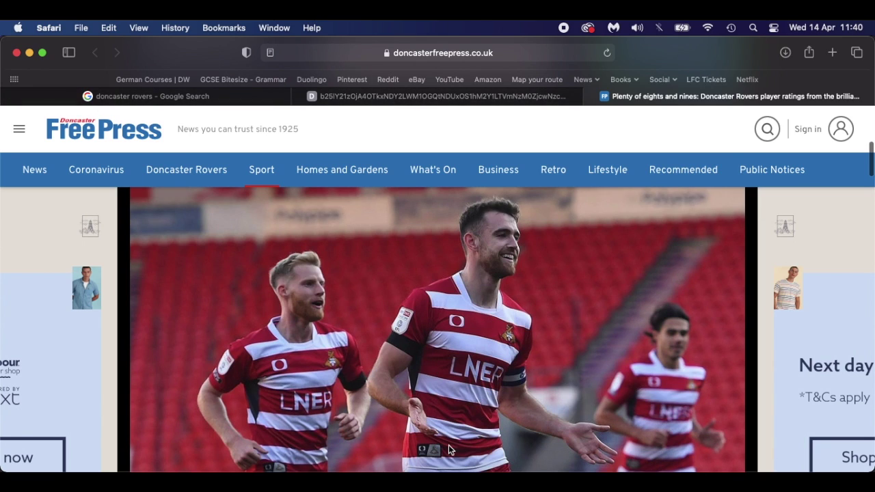
Switch to Photoshop, open the saved Doncaster Rovers photo from Finder and unlock its background layer
{"action": "left_click", "coordinate": [469, 469]}
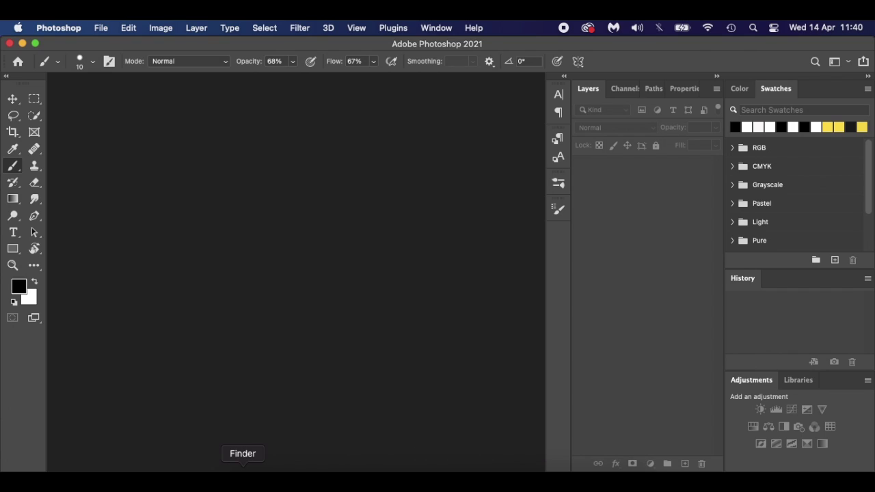
{"action": "left_click", "coordinate": [242, 478]}
{"action": "left_click_drag", "start_coordinate": [366, 143], "coordinate": [174, 294]}
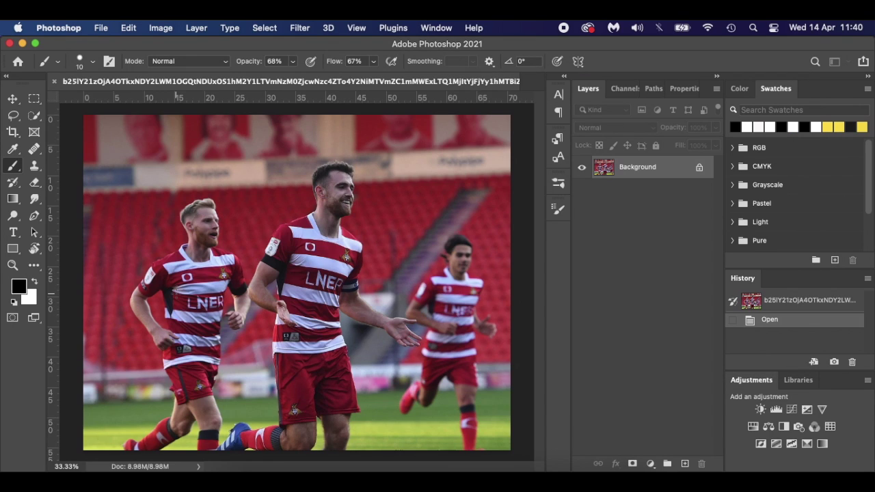
{"action": "left_click", "coordinate": [700, 170]}
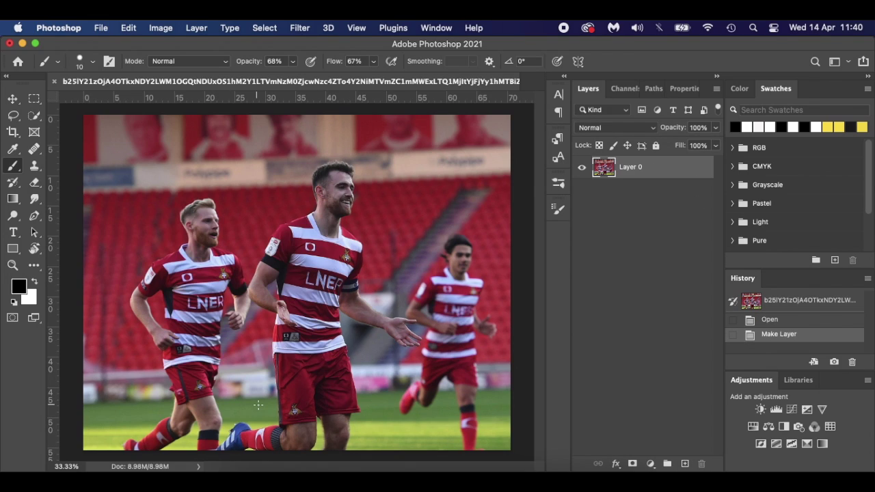
Crop the photo on both sides and above so it frames the central player
{"action": "key", "text": "p"}
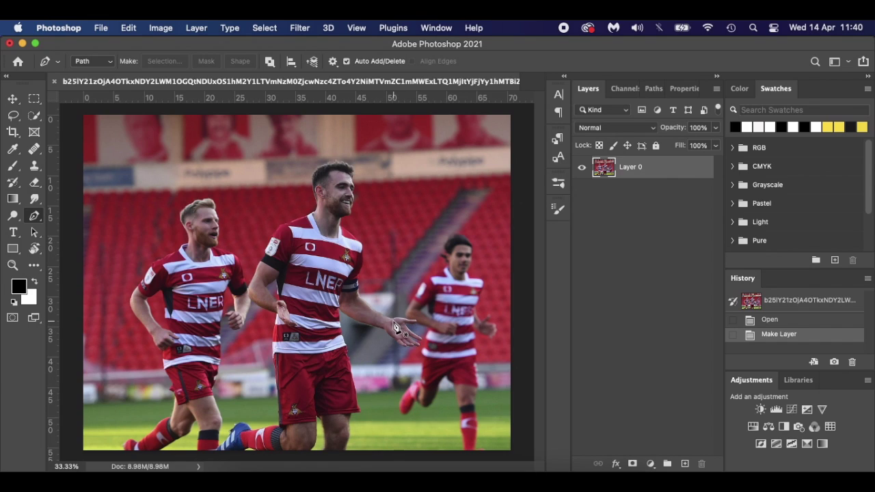
{"action": "left_click", "coordinate": [12, 132]}
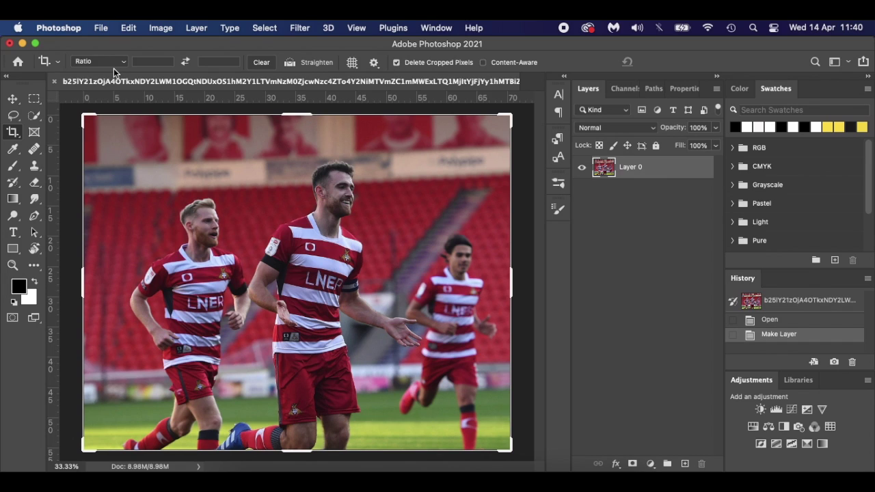
{"action": "left_click_drag", "start_coordinate": [84, 281], "coordinate": [146, 294]}
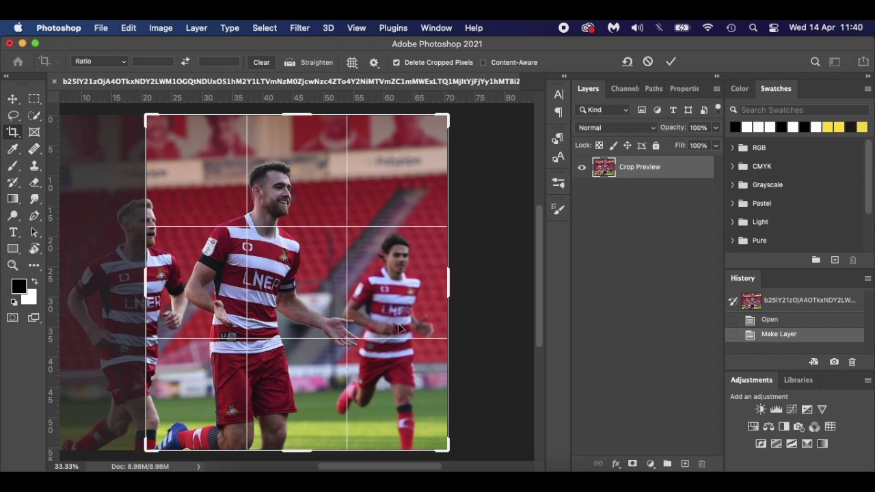
{"action": "left_click_drag", "start_coordinate": [451, 288], "coordinate": [411, 277]}
{"action": "left_click_drag", "start_coordinate": [307, 114], "coordinate": [308, 133]}
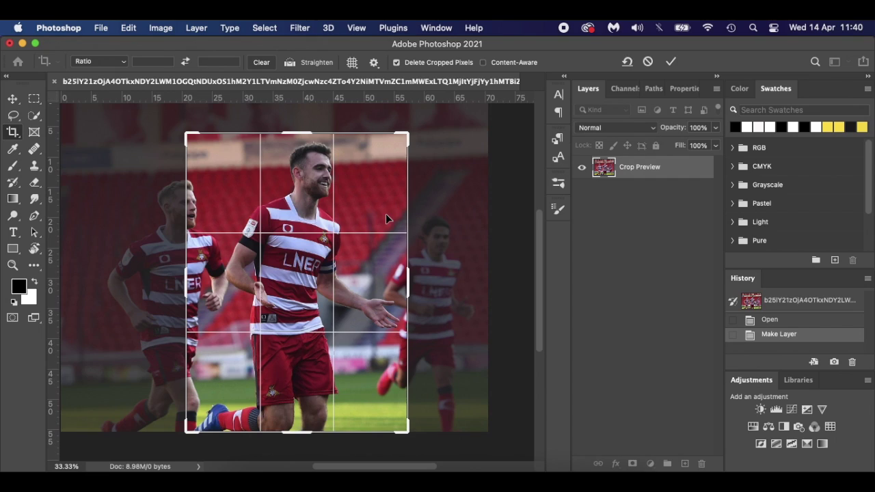
{"action": "key", "text": "Return"}
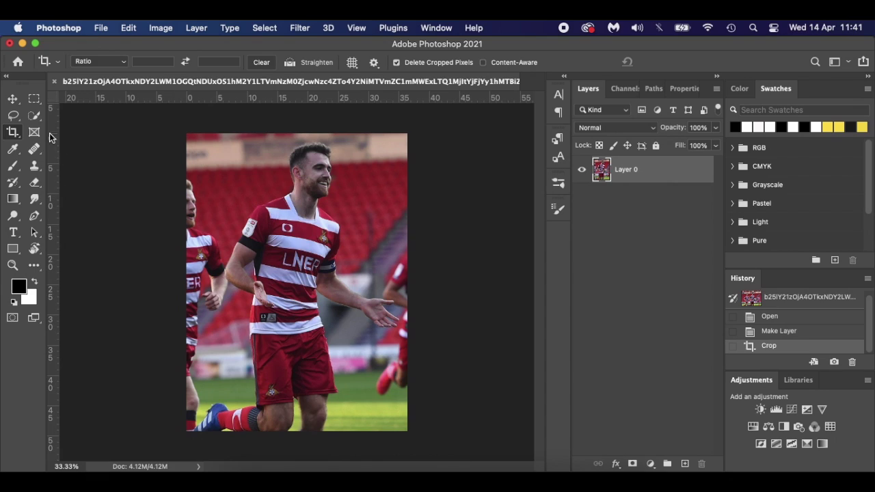
Activate the Quick Selection tool and check its brush size, hardness and spacing settings
{"action": "left_click", "coordinate": [35, 116]}
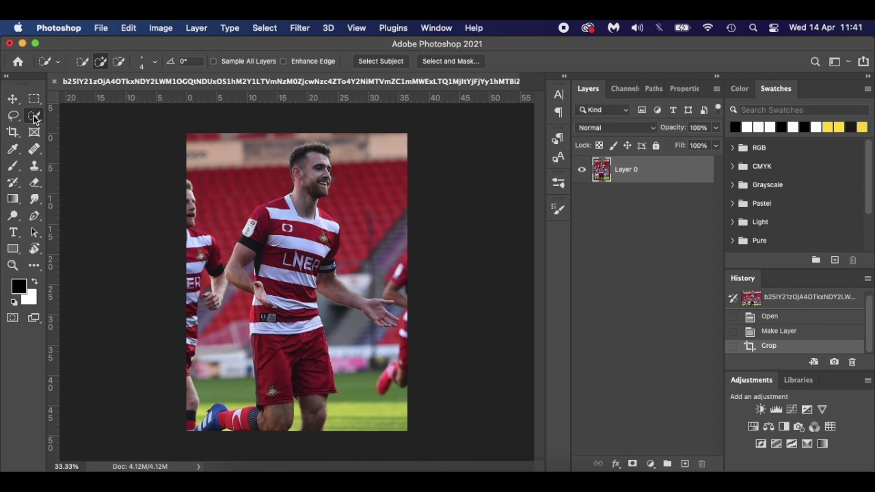
{"action": "right_click", "coordinate": [34, 116]}
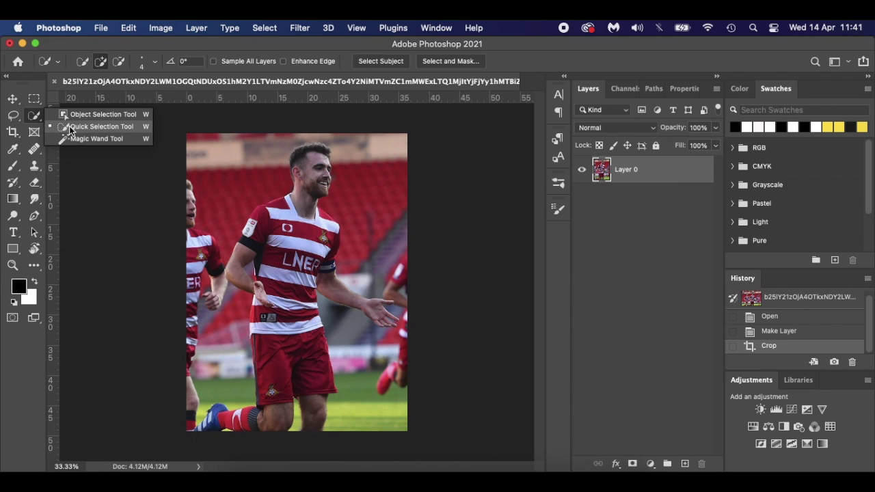
{"action": "left_click", "coordinate": [112, 128]}
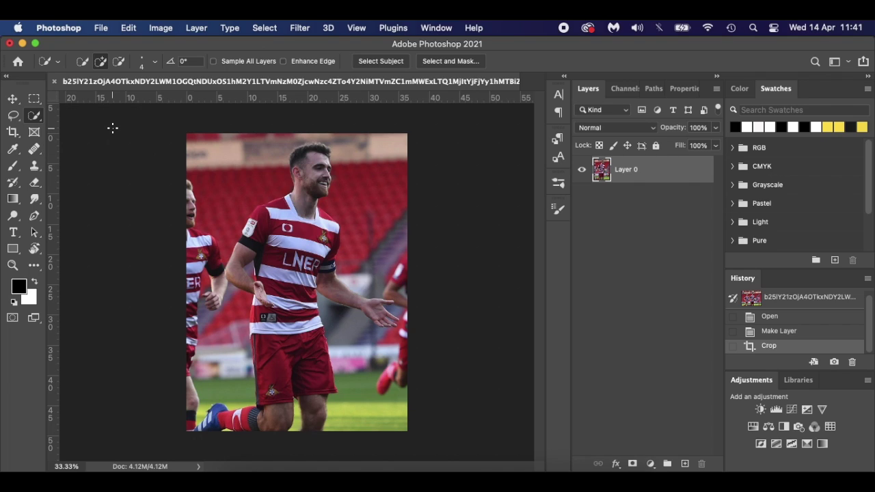
{"action": "left_click", "coordinate": [156, 65]}
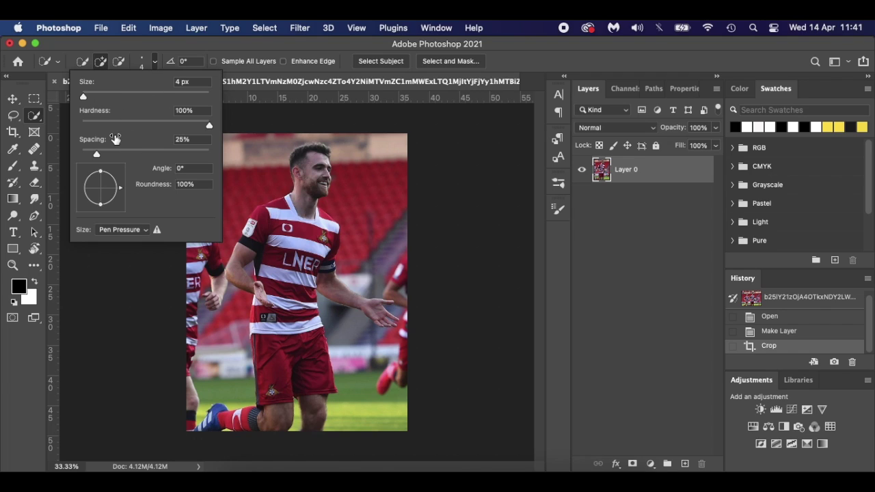
{"action": "left_click", "coordinate": [175, 253]}
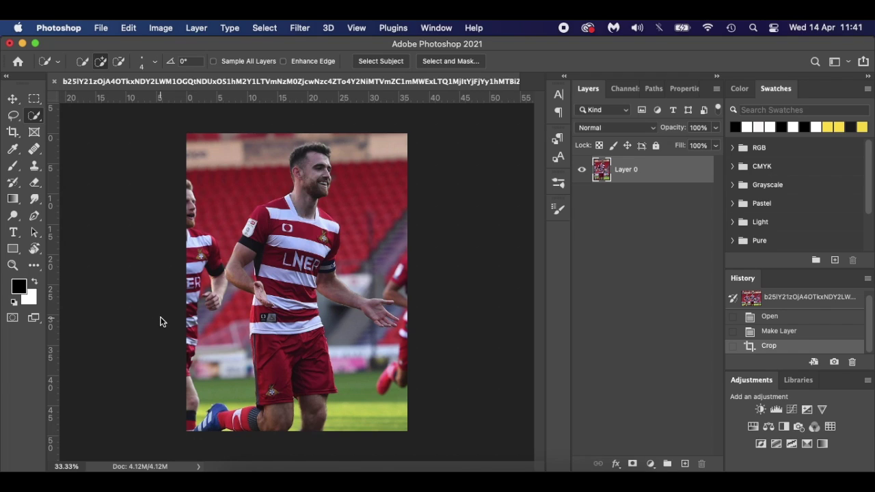
Set the Quick Selection brush to 100 px and select the teammate and background left of the central player, up to his head
{"action": "left_click", "coordinate": [218, 277]}
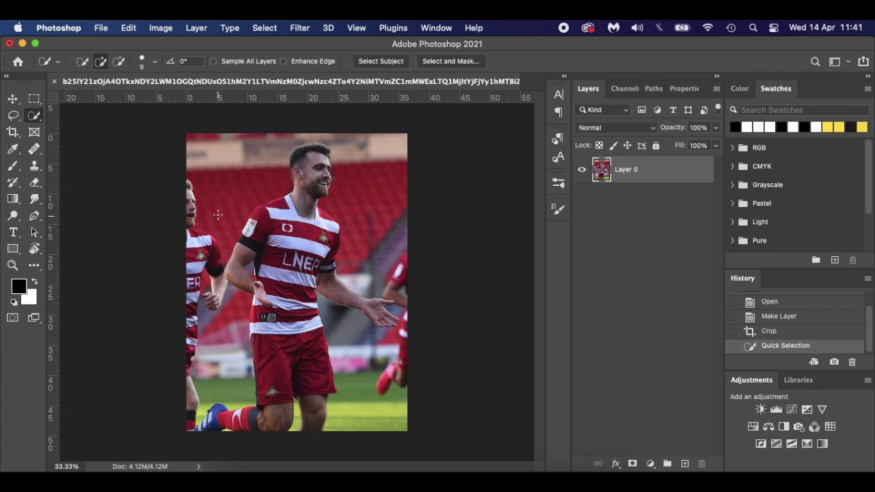
{"action": "key", "text": "bracketright"}
{"action": "key", "text": "bracketright"}
{"action": "key", "text": "bracketright"}
{"action": "key", "text": "bracketright"}
{"action": "key", "text": "bracketright"}
{"action": "key", "text": "bracketright"}
{"action": "key", "text": "bracketright"}
{"action": "key", "text": "bracketright"}
{"action": "key", "text": "bracketright"}
{"action": "key", "text": "bracketleft"}
{"action": "key", "text": "bracketleft"}
{"action": "key", "text": "bracketleft"}
{"action": "key", "text": "bracketleft"}
{"action": "scroll", "coordinate": [189, 365], "scroll_direction": "up", "scroll_amount": 3}
{"action": "scroll", "coordinate": [190, 365], "scroll_direction": "down", "scroll_amount": 5}
{"action": "scroll", "coordinate": [190, 365], "scroll_direction": "left", "scroll_amount": 3}
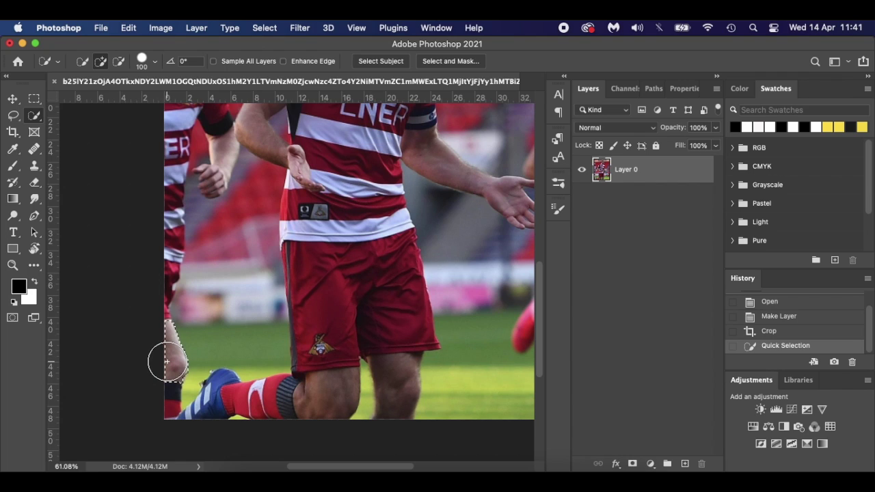
{"action": "mouse_move", "coordinate": [174, 348]}
{"action": "left_mouse_down"}
{"action": "mouse_move", "coordinate": [188, 332]}
{"action": "mouse_move", "coordinate": [203, 248]}
{"action": "mouse_move", "coordinate": [198, 164]}
{"action": "mouse_move", "coordinate": [182, 149]}
{"action": "left_mouse_up"}
{"action": "scroll", "coordinate": [183, 149], "scroll_direction": "up", "scroll_amount": 7}
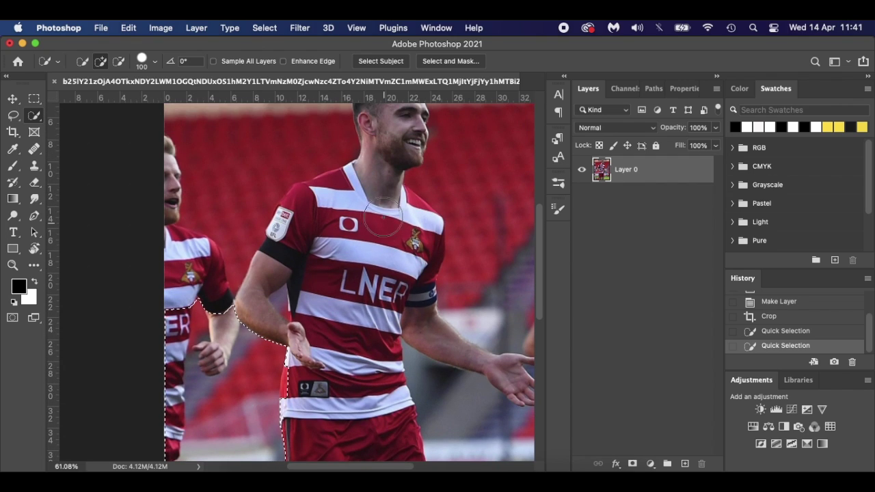
{"action": "mouse_move", "coordinate": [217, 306]}
{"action": "left_mouse_down"}
{"action": "mouse_move", "coordinate": [186, 309]}
{"action": "mouse_move", "coordinate": [187, 290]}
{"action": "mouse_move", "coordinate": [232, 153]}
{"action": "mouse_move", "coordinate": [264, 134]}
{"action": "left_mouse_up"}
{"action": "scroll", "coordinate": [264, 134], "scroll_direction": "up", "scroll_amount": 3}
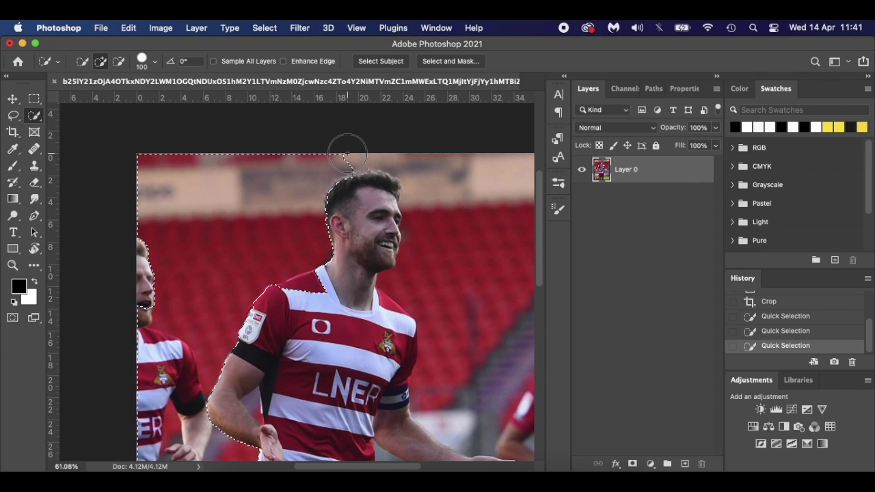
Reduce the brush to 45 px and add the background around the player's head and above his outstretched arm to the selection
{"action": "key", "text": "bracketleft"}
{"action": "key", "text": "bracketleft"}
{"action": "key", "text": "bracketleft"}
{"action": "key", "text": "bracketleft"}
{"action": "key", "text": "bracketleft"}
{"action": "key", "text": "bracketleft"}
{"action": "mouse_move", "coordinate": [332, 162]}
{"action": "left_mouse_down"}
{"action": "mouse_move", "coordinate": [373, 153]}
{"action": "mouse_move", "coordinate": [418, 171]}
{"action": "mouse_move", "coordinate": [450, 206]}
{"action": "left_mouse_up"}
{"action": "scroll", "coordinate": [450, 206], "scroll_direction": "down", "scroll_amount": 3}
{"action": "scroll", "coordinate": [450, 207], "scroll_direction": "right", "scroll_amount": 5}
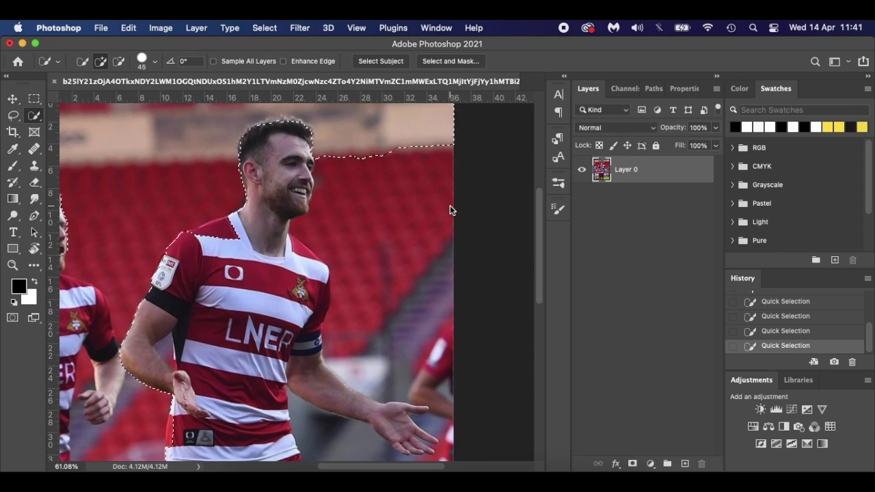
{"action": "mouse_move", "coordinate": [383, 150]}
{"action": "left_mouse_down"}
{"action": "mouse_move", "coordinate": [386, 144]}
{"action": "mouse_move", "coordinate": [385, 184]}
{"action": "left_mouse_up"}
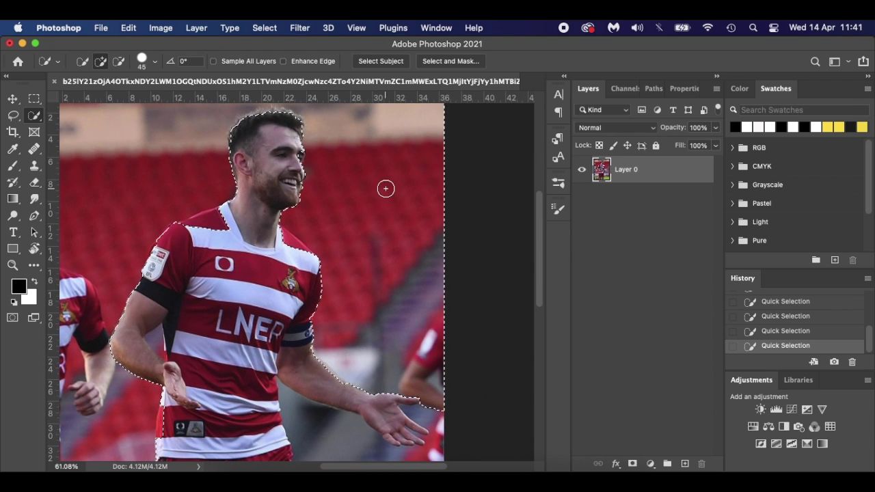
Reduce the brush to 30 px and add the background right of the player's torso, shorts and legs to the selection
{"action": "scroll", "coordinate": [371, 252], "scroll_direction": "down", "scroll_amount": 3}
{"action": "scroll", "coordinate": [439, 339], "scroll_direction": "down", "scroll_amount": 3}
{"action": "scroll", "coordinate": [439, 339], "scroll_direction": "right", "scroll_amount": 1}
{"action": "key", "text": "bracketleft"}
{"action": "key", "text": "bracketleft"}
{"action": "mouse_move", "coordinate": [421, 267]}
{"action": "left_mouse_down"}
{"action": "mouse_move", "coordinate": [423, 311]}
{"action": "mouse_move", "coordinate": [408, 342]}
{"action": "mouse_move", "coordinate": [338, 329]}
{"action": "mouse_move", "coordinate": [351, 438]}
{"action": "left_mouse_up"}
{"action": "scroll", "coordinate": [352, 443], "scroll_direction": "down", "scroll_amount": 3}
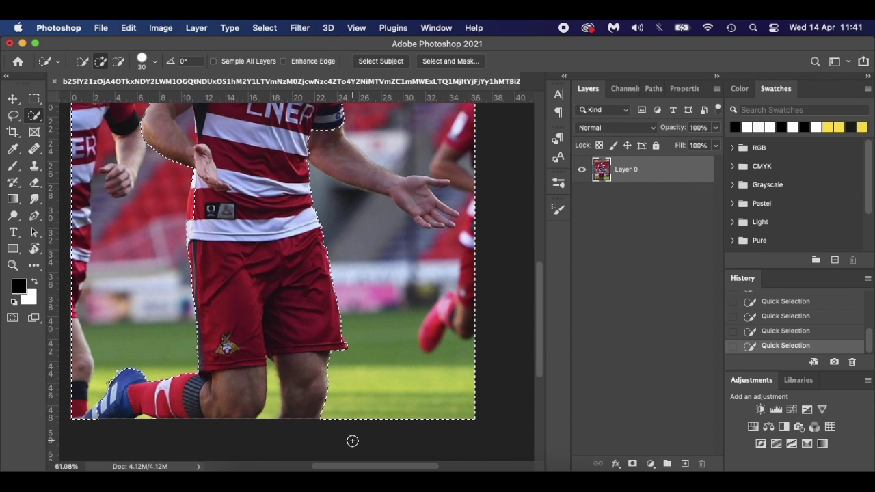
Subtract the player's outstretched forearm and hand from the background selection
{"action": "scroll", "coordinate": [352, 442], "scroll_direction": "up", "scroll_amount": 6}
{"action": "scroll", "coordinate": [326, 348], "scroll_direction": "up", "scroll_amount": 5}
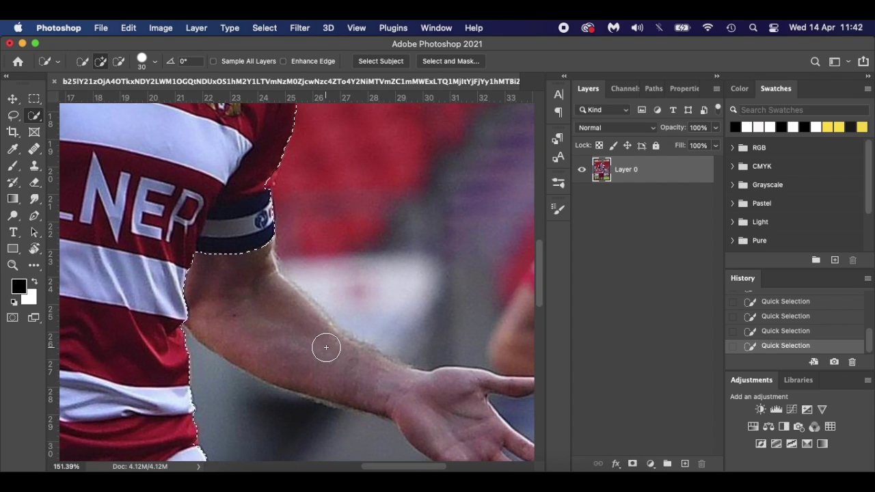
{"action": "mouse_move", "coordinate": [250, 256]}
{"action": "left_mouse_down"}
{"action": "mouse_move", "coordinate": [225, 237]}
{"action": "mouse_move", "coordinate": [258, 303]}
{"action": "mouse_move", "coordinate": [433, 404]}
{"action": "left_mouse_up"}
{"action": "key", "text": "alt"}
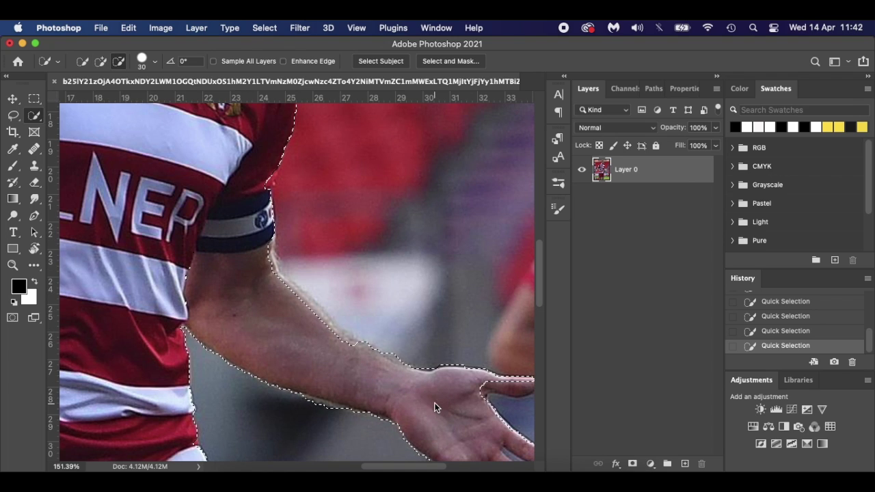
Reduce the Quick Selection brush to 7 px and subtract the outstretched forearm's upper edge from the background selection
{"action": "scroll", "coordinate": [434, 404], "scroll_direction": "down", "scroll_amount": 3}
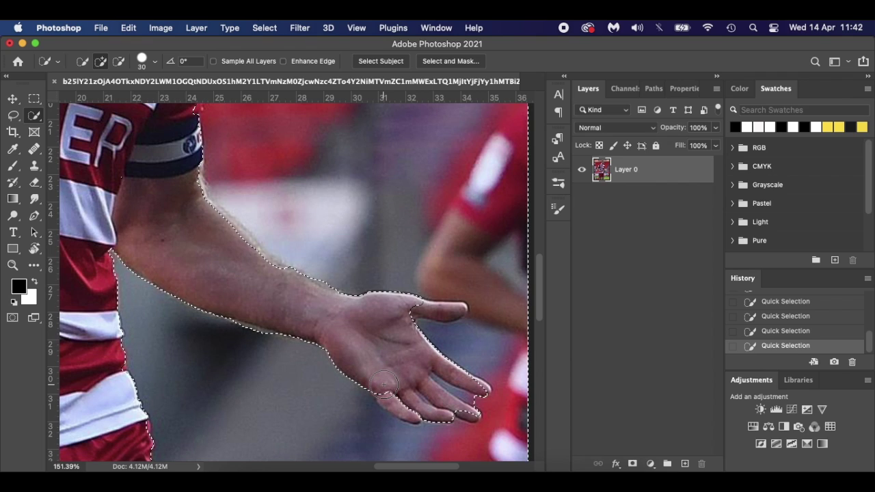
{"action": "scroll", "coordinate": [267, 307], "scroll_direction": "up", "scroll_amount": 3}
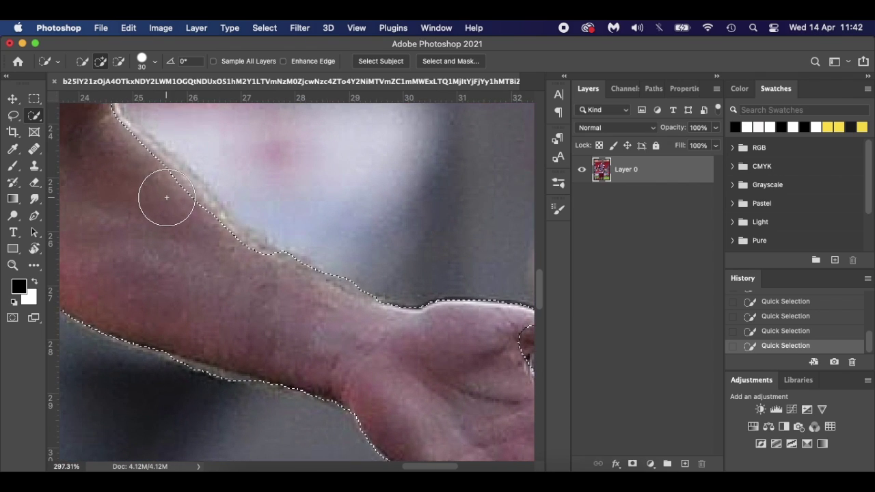
{"action": "scroll", "coordinate": [166, 198], "scroll_direction": "up", "scroll_amount": 3}
{"action": "key", "text": "bracketleft"}
{"action": "key", "text": "bracketleft"}
{"action": "key", "text": "bracketleft"}
{"action": "key", "text": "bracketleft"}
{"action": "key", "text": "bracketleft"}
{"action": "key", "text": "bracketleft"}
{"action": "key", "text": "bracketleft"}
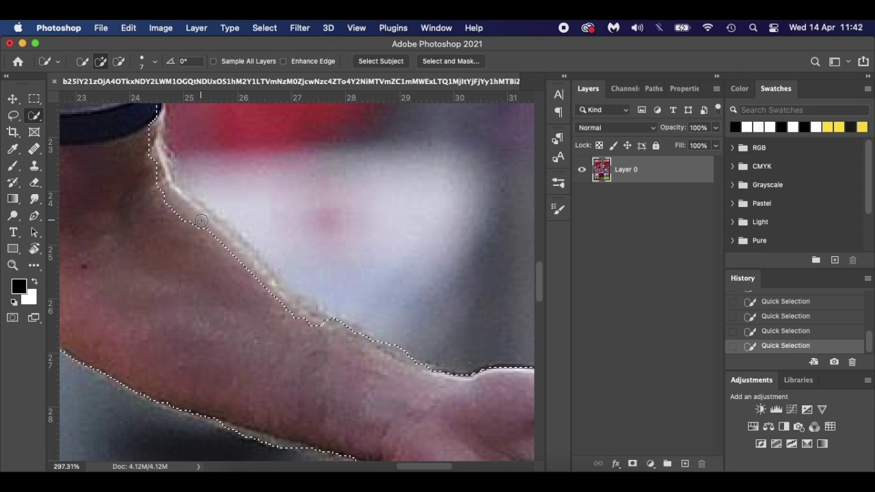
{"action": "key", "text": "alt"}
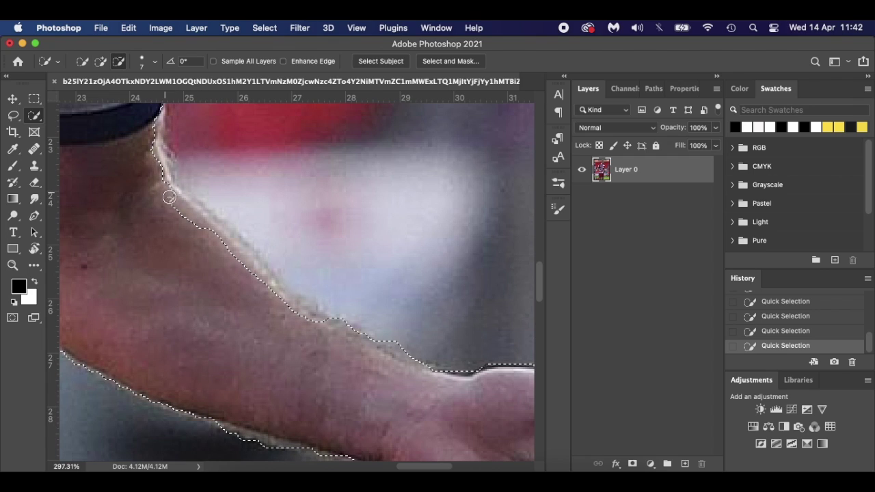
{"action": "left_click_drag", "start_coordinate": [203, 225], "coordinate": [223, 239]}
{"action": "left_click_drag", "start_coordinate": [257, 272], "coordinate": [293, 305]}
{"action": "scroll", "coordinate": [357, 349], "scroll_direction": "right", "scroll_amount": 3}
{"action": "scroll", "coordinate": [357, 349], "scroll_direction": "down", "scroll_amount": 2}
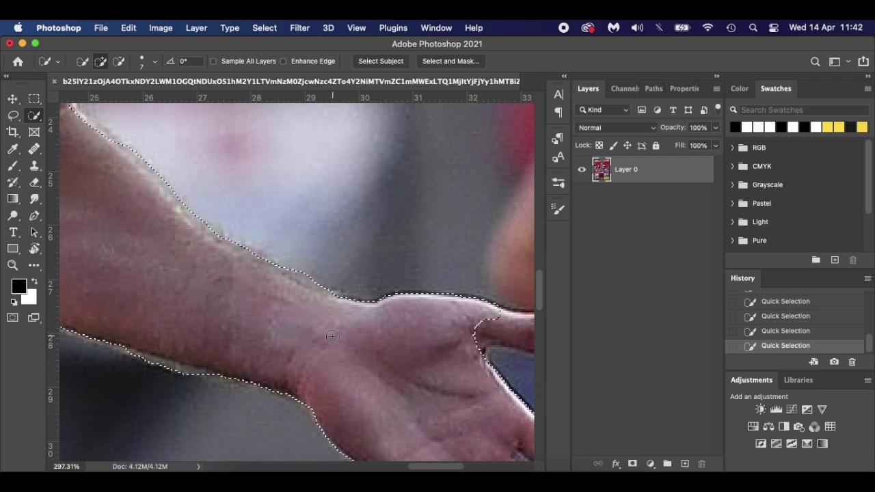
Add the thin strip of background along the forearm's upper edge, from elbow to wrist, to the selection
{"action": "scroll", "coordinate": [342, 342], "scroll_direction": "right", "scroll_amount": 2}
{"action": "scroll", "coordinate": [342, 342], "scroll_direction": "down", "scroll_amount": 1}
{"action": "scroll", "coordinate": [120, 188], "scroll_direction": "left", "scroll_amount": 2}
{"action": "scroll", "coordinate": [120, 188], "scroll_direction": "up", "scroll_amount": 2}
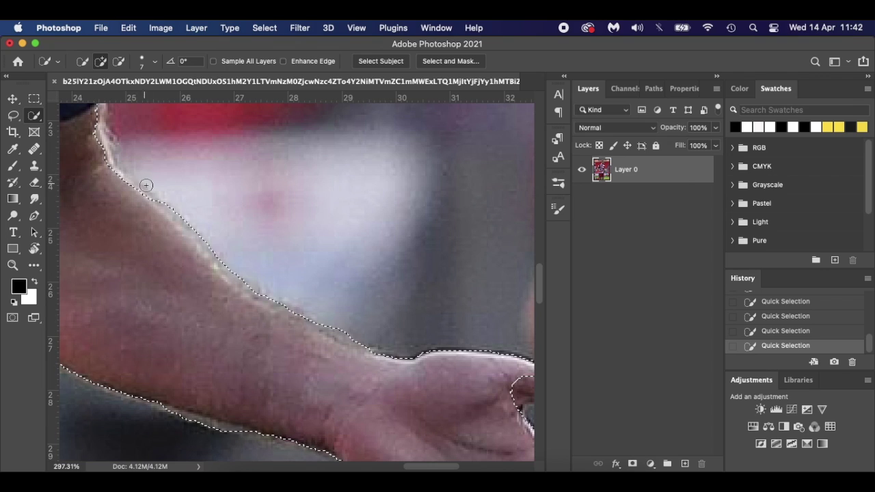
{"action": "mouse_move", "coordinate": [177, 212]}
{"action": "left_mouse_down"}
{"action": "mouse_move", "coordinate": [254, 285]}
{"action": "mouse_move", "coordinate": [302, 309]}
{"action": "left_mouse_up"}
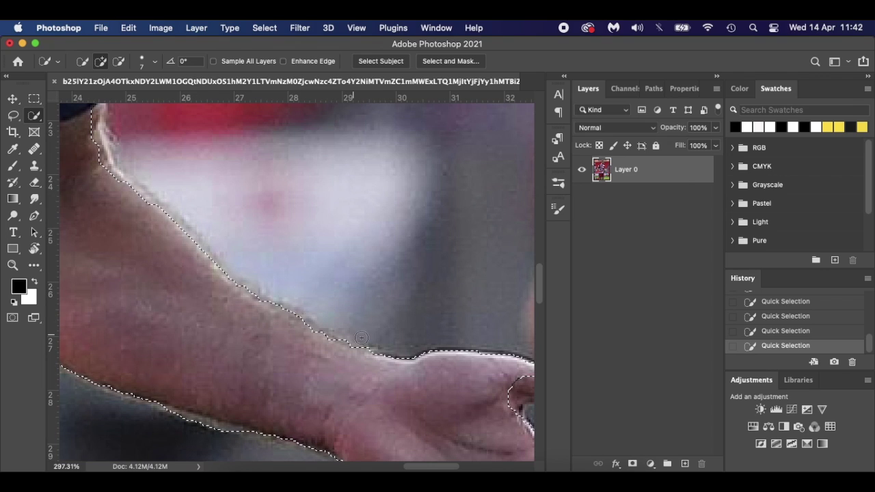
Subtract the outstretched hand's thumb from the background selection
{"action": "scroll", "coordinate": [392, 352], "scroll_direction": "right", "scroll_amount": 5}
{"action": "scroll", "coordinate": [391, 352], "scroll_direction": "down", "scroll_amount": 3}
{"action": "key", "text": "alt"}
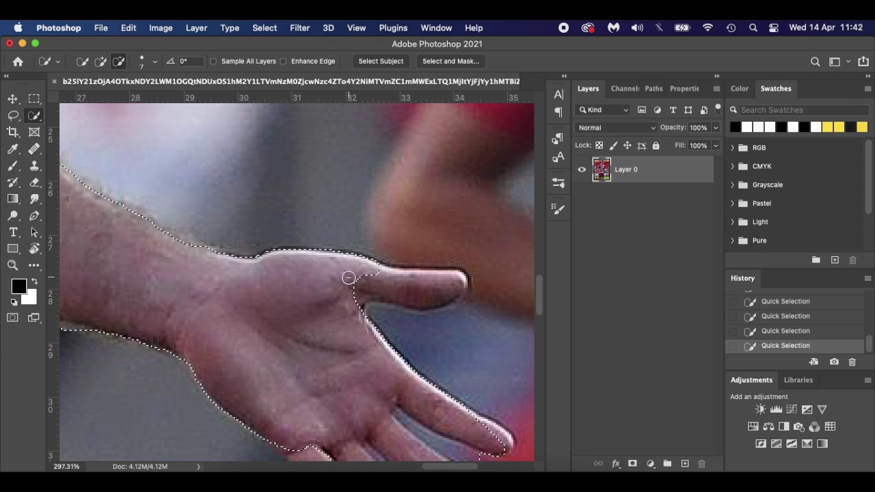
{"action": "left_click_drag", "start_coordinate": [399, 288], "coordinate": [455, 291]}
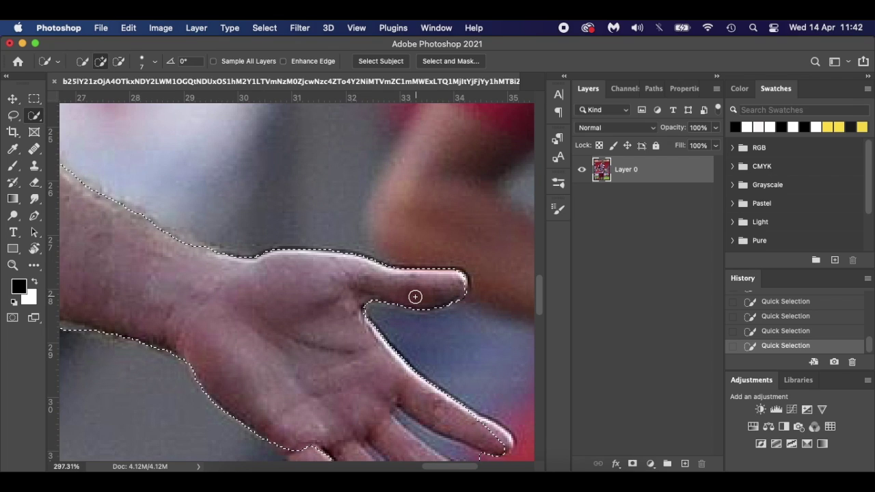
Subtract the remaining fingertips and the little finger of the outstretched hand from the background selection
{"action": "scroll", "coordinate": [369, 291], "scroll_direction": "down", "scroll_amount": 3}
{"action": "scroll", "coordinate": [369, 292], "scroll_direction": "right", "scroll_amount": 3}
{"action": "key", "text": "alt"}
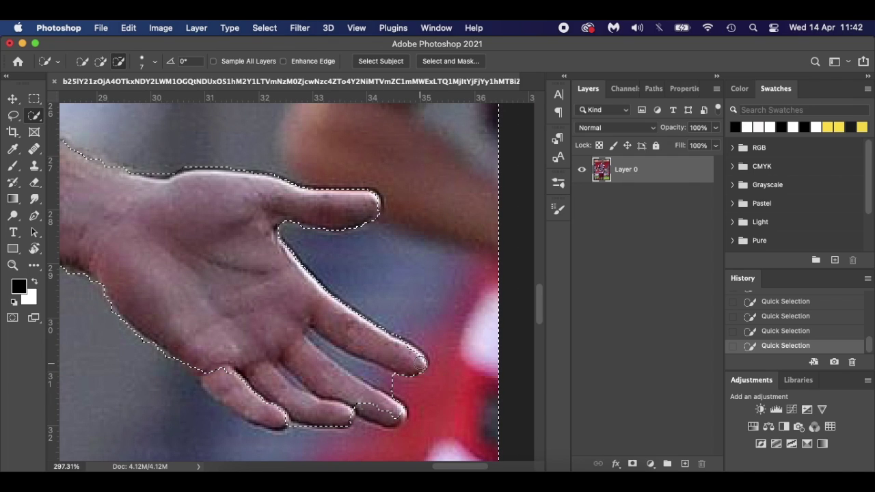
{"action": "key", "text": "alt"}
{"action": "key", "text": "alt"}
{"action": "key", "text": "alt"}
{"action": "left_click", "coordinate": [243, 408]}
{"action": "key", "text": "alt"}
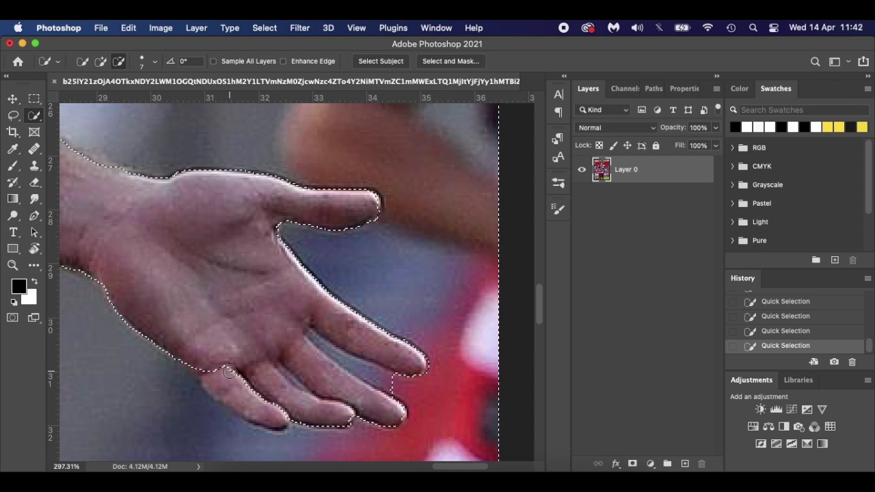
{"action": "left_click", "coordinate": [272, 419]}
{"action": "key", "text": "alt"}
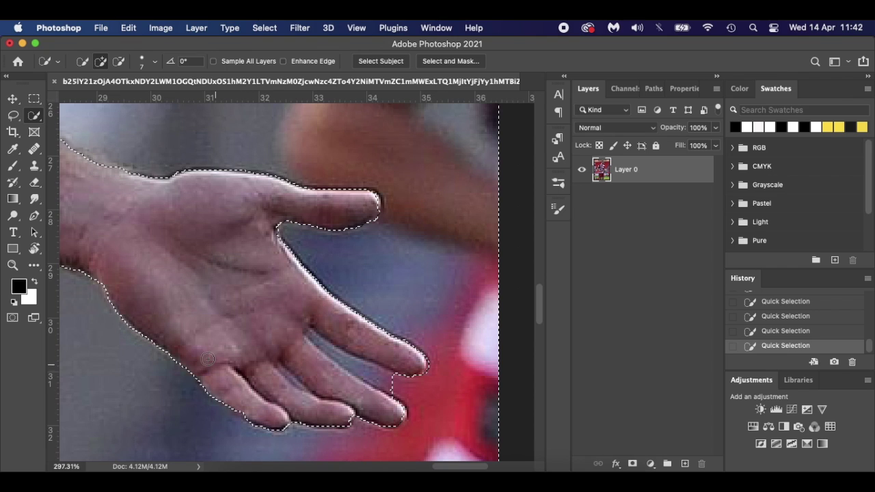
Subtract the blue boot's striped toe area and its studs from the background selection
{"action": "scroll", "coordinate": [199, 351], "scroll_direction": "left", "scroll_amount": 10}
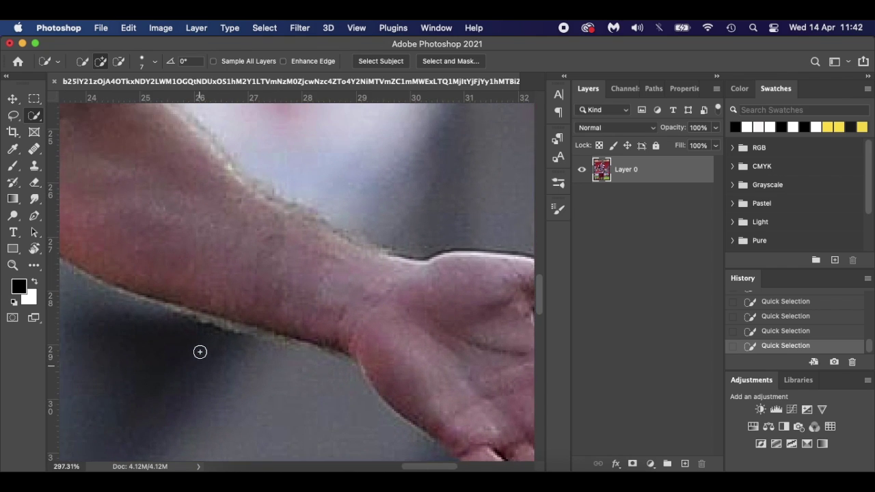
{"action": "scroll", "coordinate": [199, 352], "scroll_direction": "down", "scroll_amount": 15}
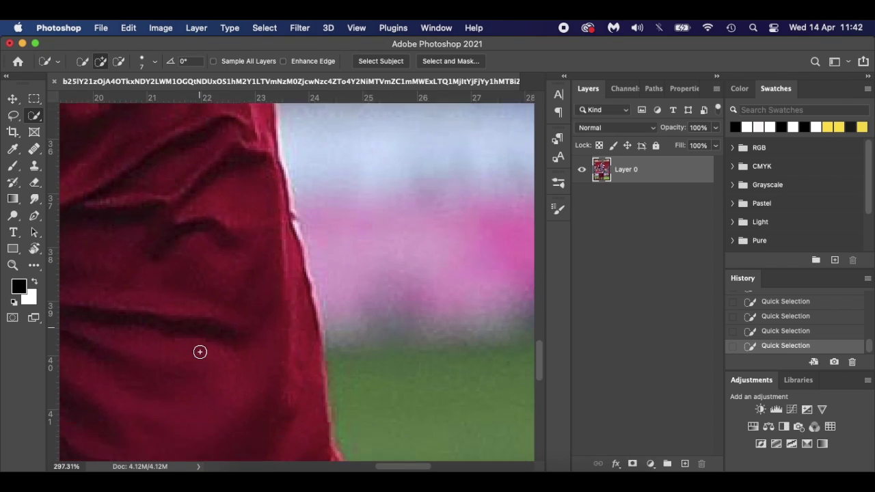
{"action": "scroll", "coordinate": [199, 351], "scroll_direction": "down", "scroll_amount": 4}
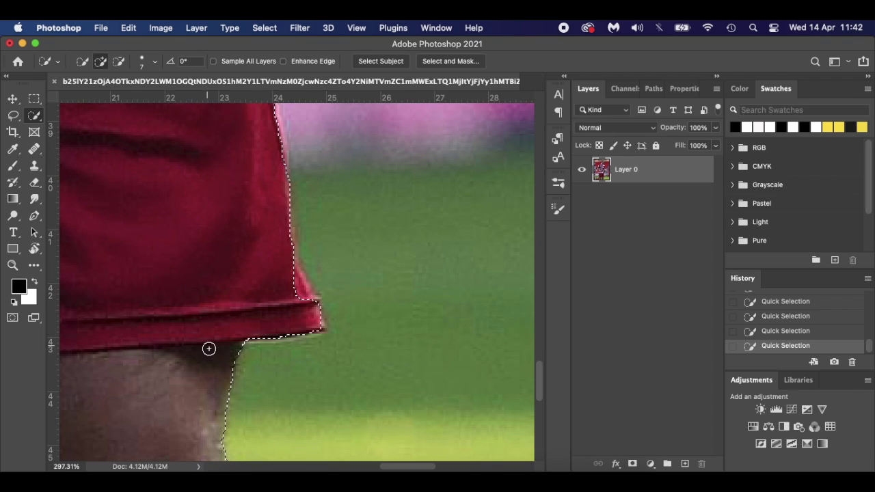
{"action": "scroll", "coordinate": [208, 347], "scroll_direction": "down", "scroll_amount": 5}
{"action": "scroll", "coordinate": [208, 347], "scroll_direction": "left", "scroll_amount": 15}
{"action": "scroll", "coordinate": [209, 349], "scroll_direction": "left", "scroll_amount": 15}
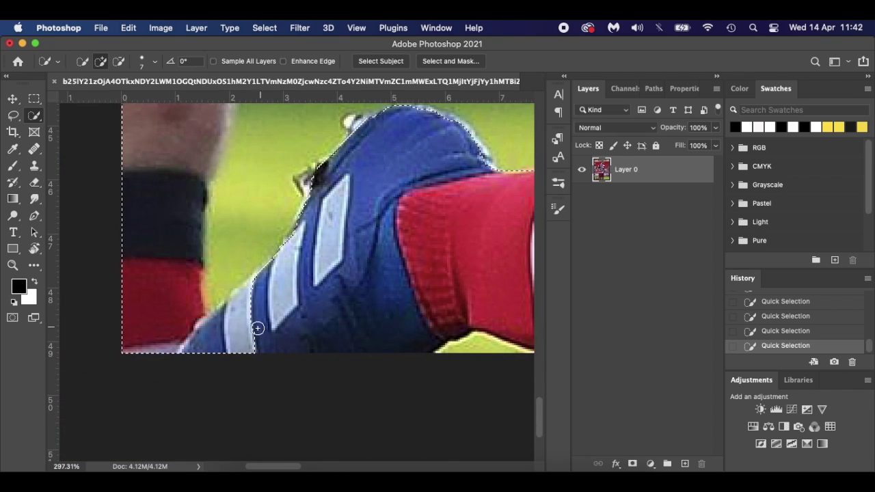
{"action": "key", "text": "alt"}
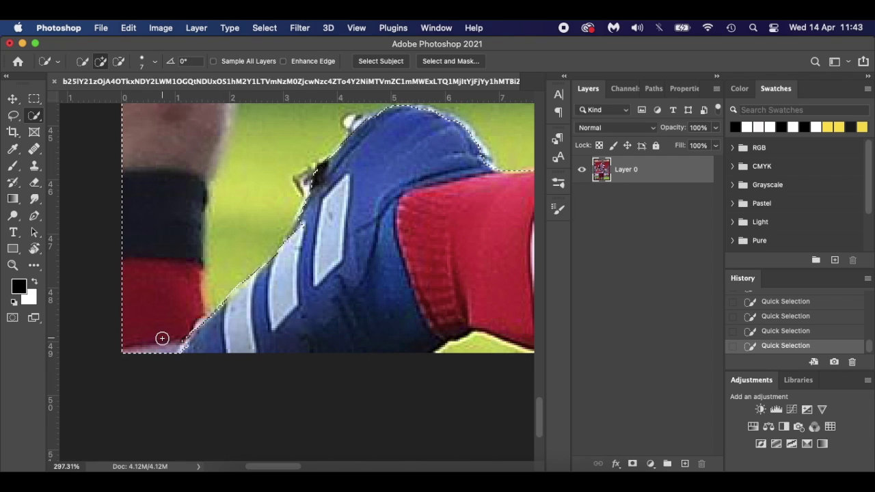
{"action": "scroll", "coordinate": [162, 338], "scroll_direction": "up", "scroll_amount": 5}
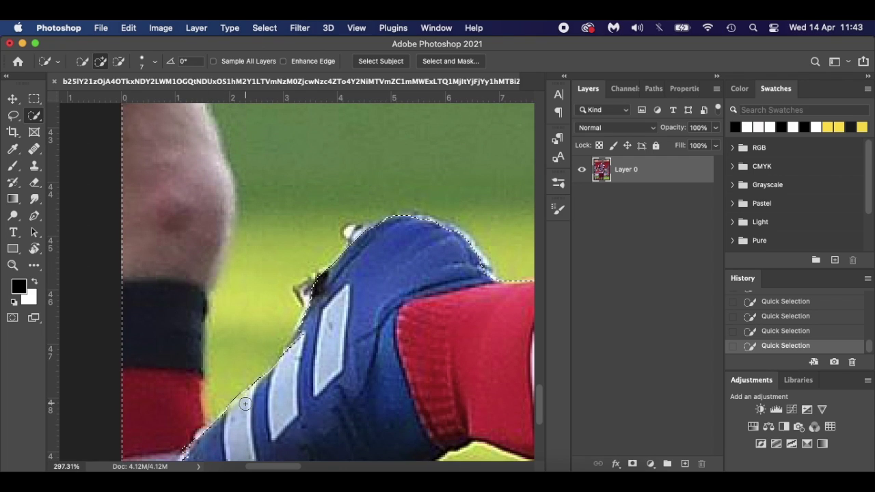
{"action": "key", "text": "alt"}
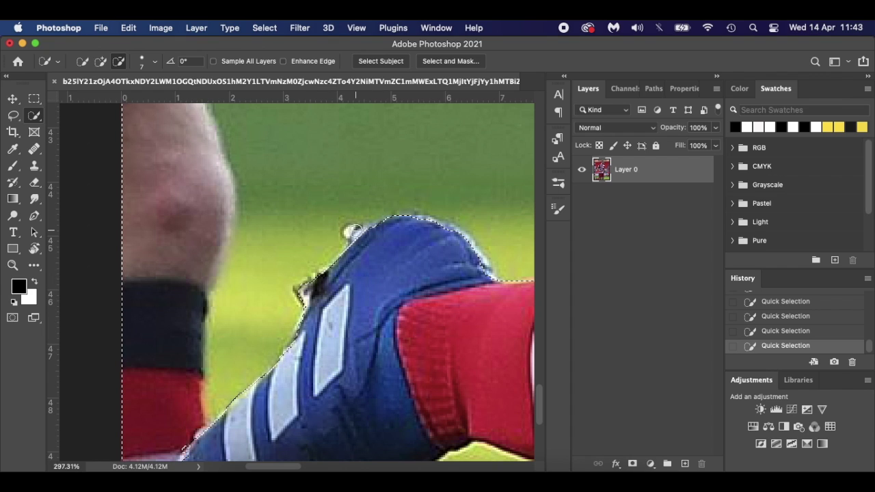
Subtract the red shirt shoulder beside the collar and the sleeve edge above the EFL badge from the background selection
{"action": "scroll", "coordinate": [403, 263], "scroll_direction": "down", "scroll_amount": 5}
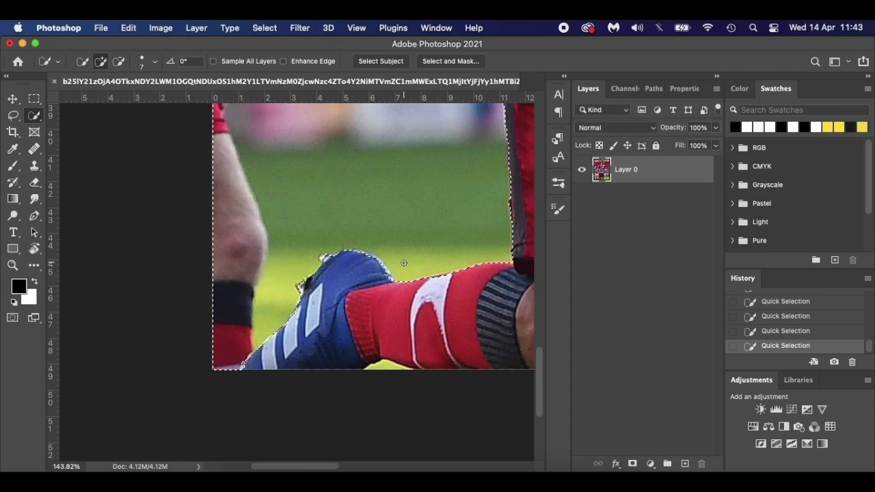
{"action": "scroll", "coordinate": [403, 263], "scroll_direction": "up", "scroll_amount": 8}
{"action": "scroll", "coordinate": [403, 263], "scroll_direction": "up", "scroll_amount": 10}
{"action": "scroll", "coordinate": [403, 262], "scroll_direction": "right", "scroll_amount": 4}
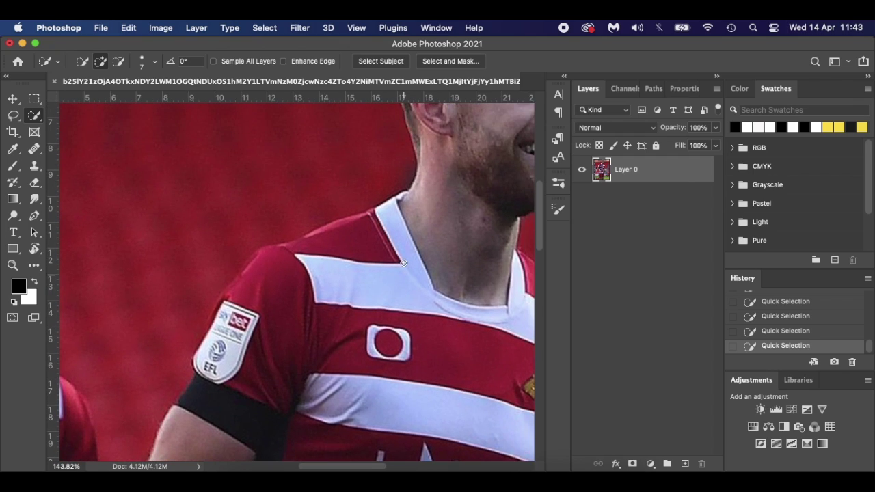
{"action": "key", "text": "alt"}
{"action": "left_click_drag", "start_coordinate": [387, 260], "coordinate": [358, 254]}
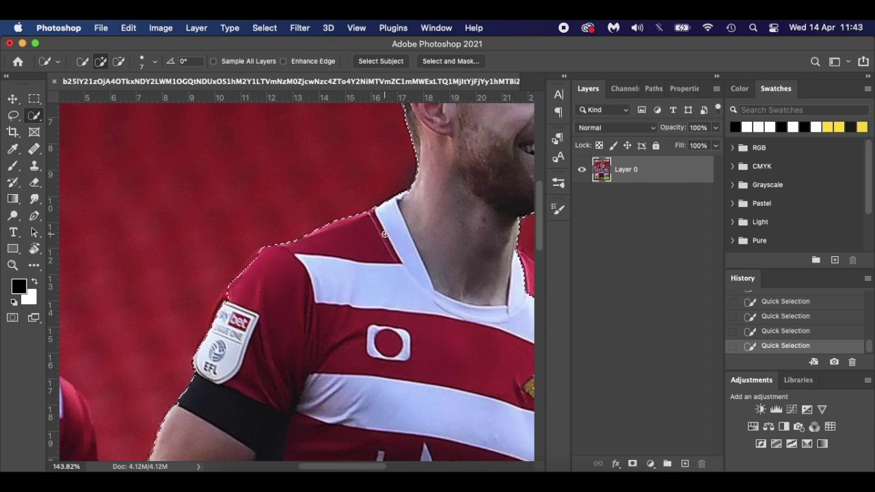
{"action": "scroll", "coordinate": [385, 234], "scroll_direction": "down", "scroll_amount": 1}
{"action": "key", "text": "alt"}
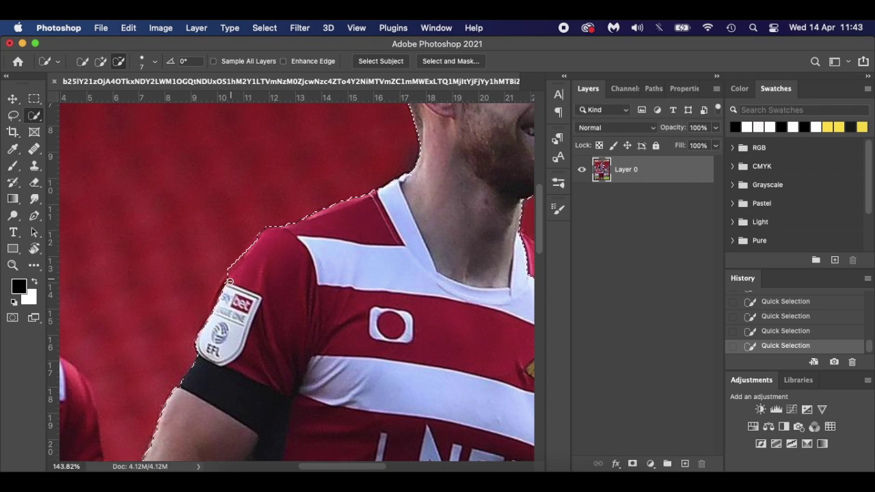
Subtract the side of the striped shirt below the player's bent arm from the background selection
{"action": "scroll", "coordinate": [211, 335], "scroll_direction": "down", "scroll_amount": 10}
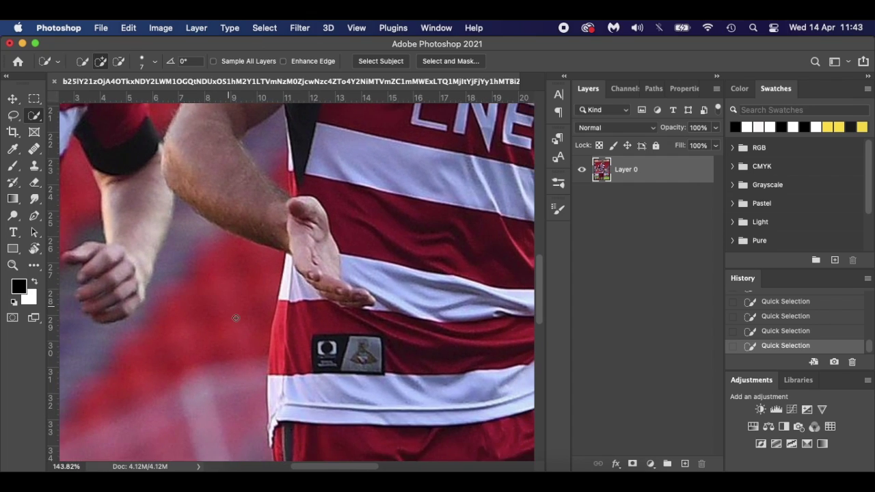
{"action": "key", "text": "alt"}
{"action": "mouse_move", "coordinate": [286, 295]}
{"action": "left_mouse_down"}
{"action": "mouse_move", "coordinate": [279, 355]}
{"action": "mouse_move", "coordinate": [288, 313]}
{"action": "mouse_move", "coordinate": [288, 346]}
{"action": "left_mouse_up"}
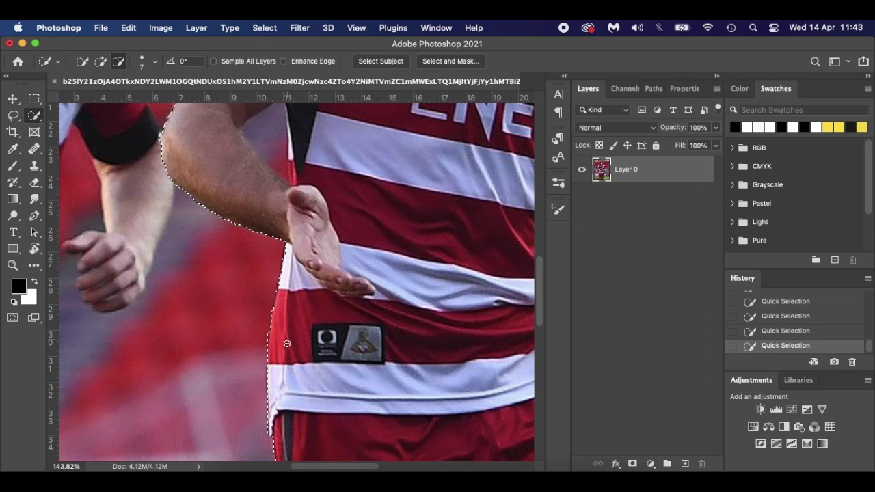
Subtract the red shoulder panel on the captain's armband side from the background selection
{"action": "scroll", "coordinate": [287, 341], "scroll_direction": "down", "scroll_amount": 10}
{"action": "scroll", "coordinate": [288, 342], "scroll_direction": "up", "scroll_amount": 15}
{"action": "scroll", "coordinate": [287, 342], "scroll_direction": "right", "scroll_amount": 5}
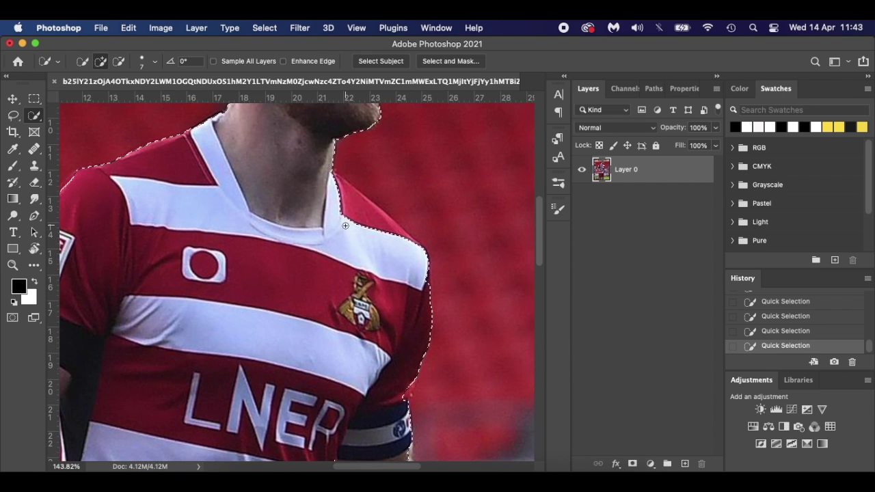
{"action": "mouse_move", "coordinate": [345, 226]}
{"action": "left_mouse_down"}
{"action": "mouse_move", "coordinate": [345, 208]}
{"action": "mouse_move", "coordinate": [362, 205]}
{"action": "mouse_move", "coordinate": [377, 231]}
{"action": "left_mouse_up"}
{"action": "key", "text": "alt"}
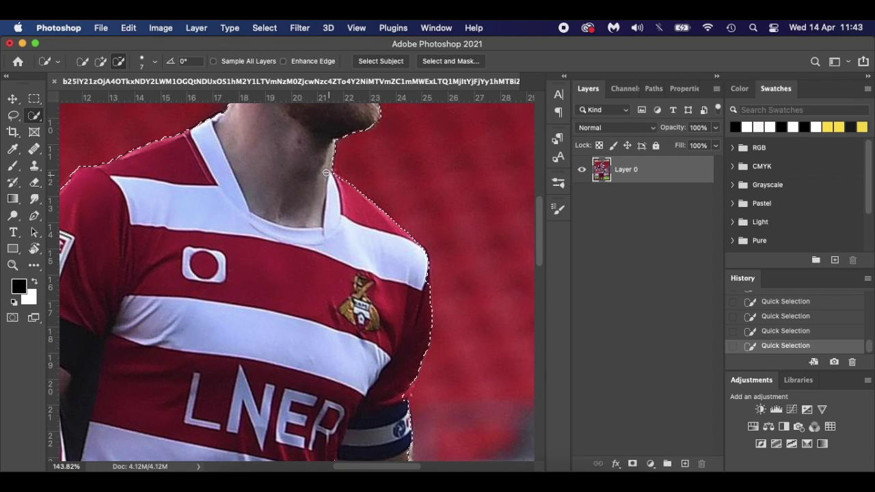
Subtract the edge of the player's face along the cheek, eye and forehead from the background selection
{"action": "scroll", "coordinate": [318, 184], "scroll_direction": "up", "scroll_amount": 5}
{"action": "scroll", "coordinate": [375, 186], "scroll_direction": "up", "scroll_amount": 6}
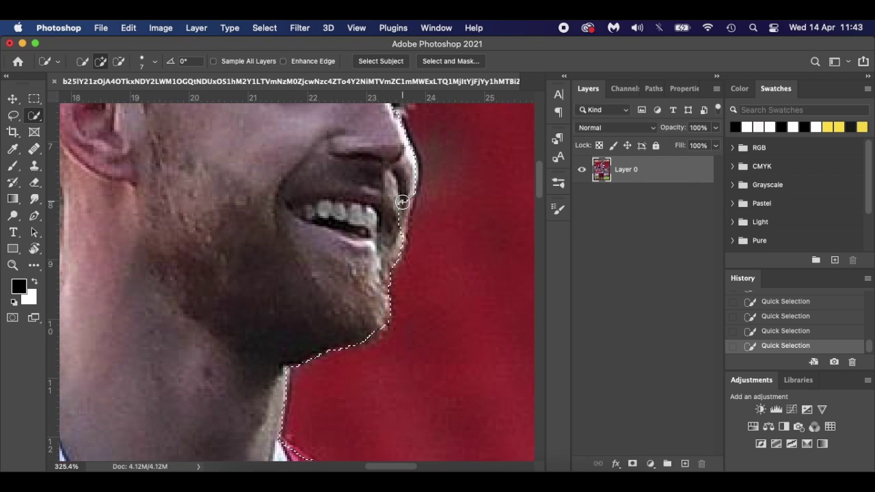
{"action": "key", "text": "alt"}
{"action": "left_click_drag", "start_coordinate": [402, 209], "coordinate": [398, 230]}
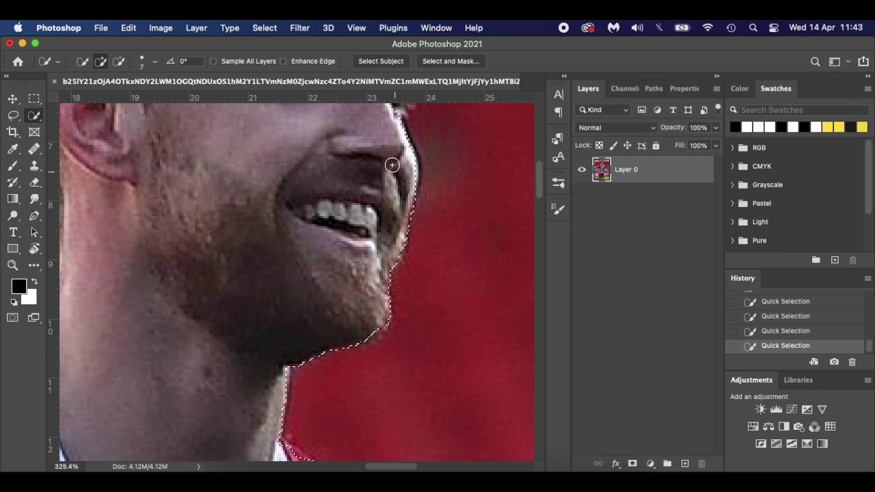
{"action": "scroll", "coordinate": [389, 160], "scroll_direction": "up", "scroll_amount": 4}
{"action": "key", "text": "alt"}
{"action": "left_click_drag", "start_coordinate": [393, 184], "coordinate": [396, 225]}
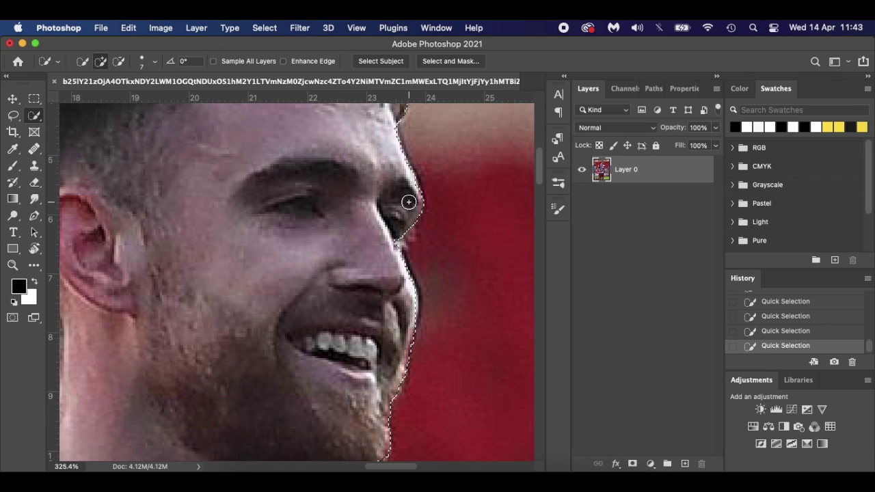
Subtract the player's hair from the background selection, from the fringe across the crown to the back of the head
{"action": "scroll", "coordinate": [407, 200], "scroll_direction": "up", "scroll_amount": 5}
{"action": "scroll", "coordinate": [408, 202], "scroll_direction": "up", "scroll_amount": 1}
{"action": "key", "text": "alt"}
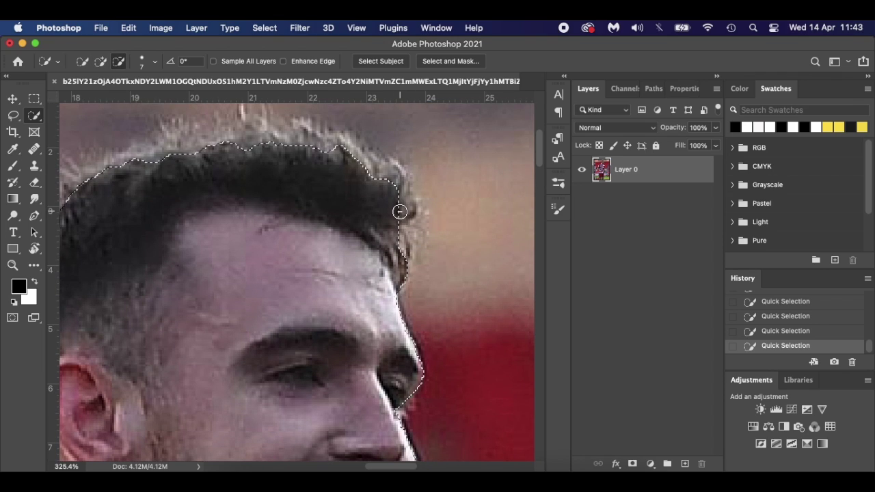
{"action": "mouse_move", "coordinate": [391, 188]}
{"action": "left_mouse_down"}
{"action": "mouse_move", "coordinate": [348, 162]}
{"action": "mouse_move", "coordinate": [289, 148]}
{"action": "mouse_move", "coordinate": [188, 148]}
{"action": "mouse_move", "coordinate": [301, 142]}
{"action": "left_mouse_up"}
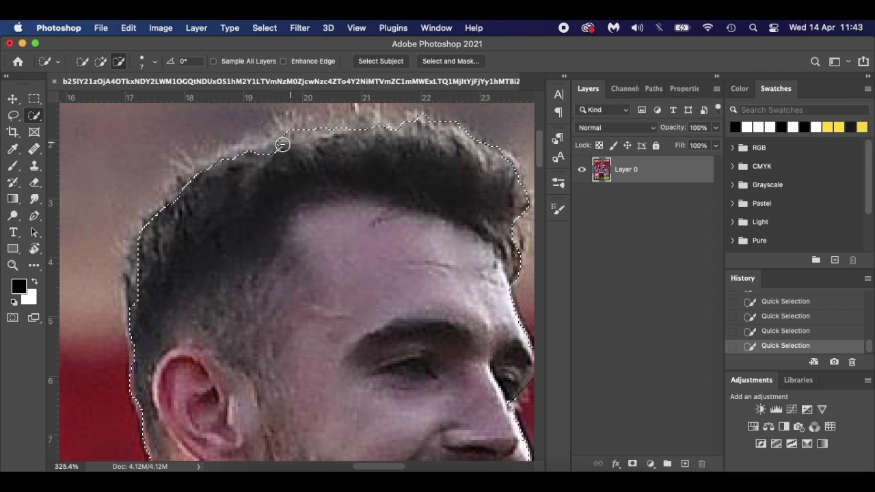
{"action": "mouse_move", "coordinate": [216, 163]}
{"action": "left_mouse_down"}
{"action": "mouse_move", "coordinate": [173, 195]}
{"action": "mouse_move", "coordinate": [154, 228]}
{"action": "left_mouse_up"}
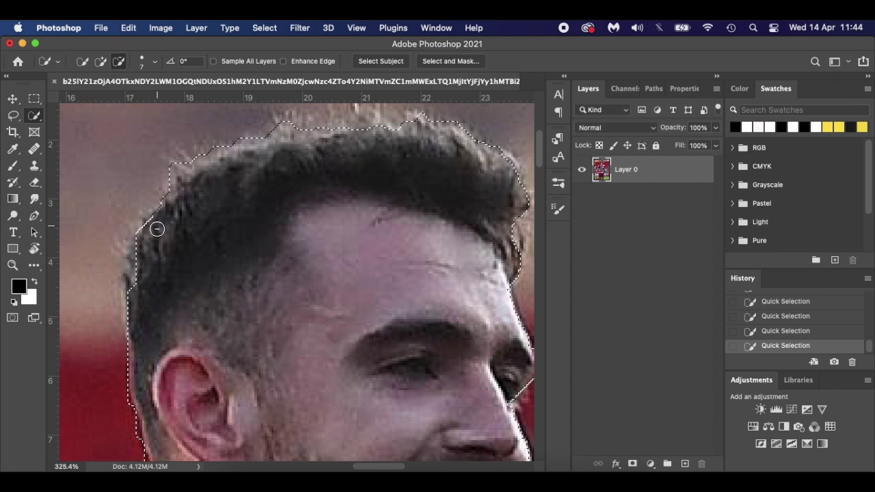
{"action": "left_click_drag", "start_coordinate": [139, 308], "coordinate": [141, 255]}
{"action": "scroll", "coordinate": [193, 256], "scroll_direction": "down", "scroll_amount": 3}
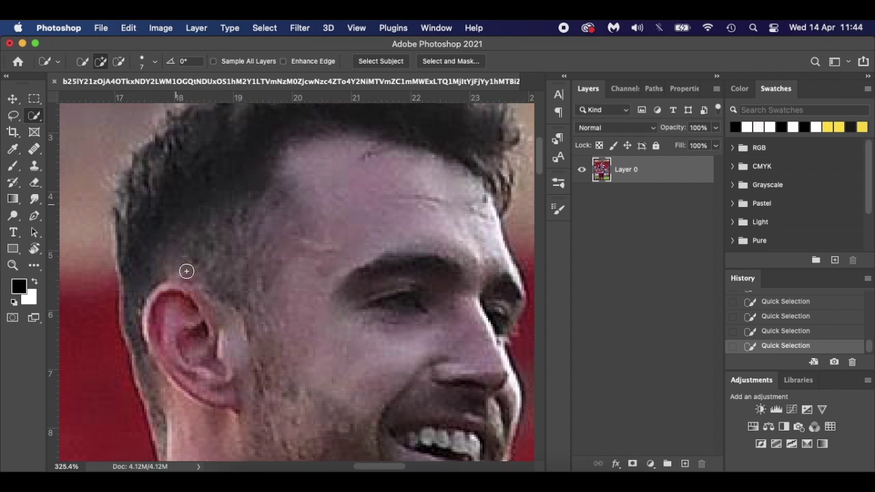
{"action": "scroll", "coordinate": [186, 271], "scroll_direction": "down", "scroll_amount": 5}
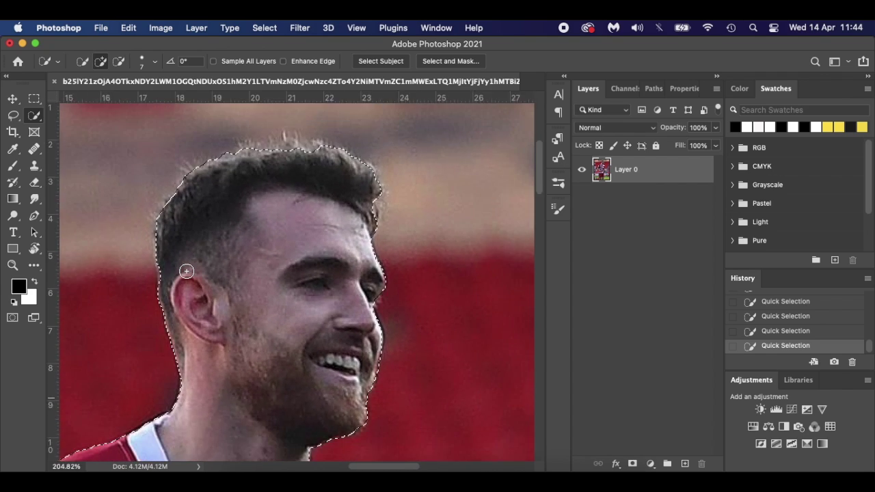
Turn the background selection into a layer mask on Layer 0 and invert the mask so it shows the player
{"action": "key", "text": "super+0"}
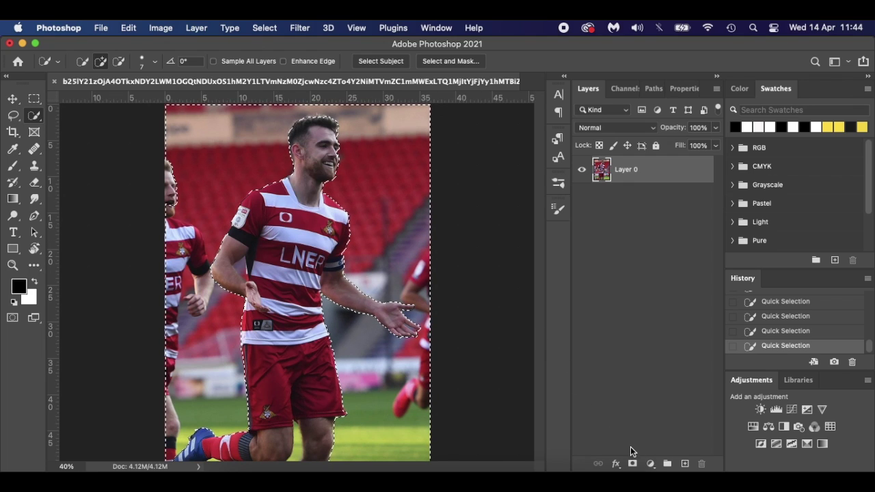
{"action": "left_click", "coordinate": [633, 465]}
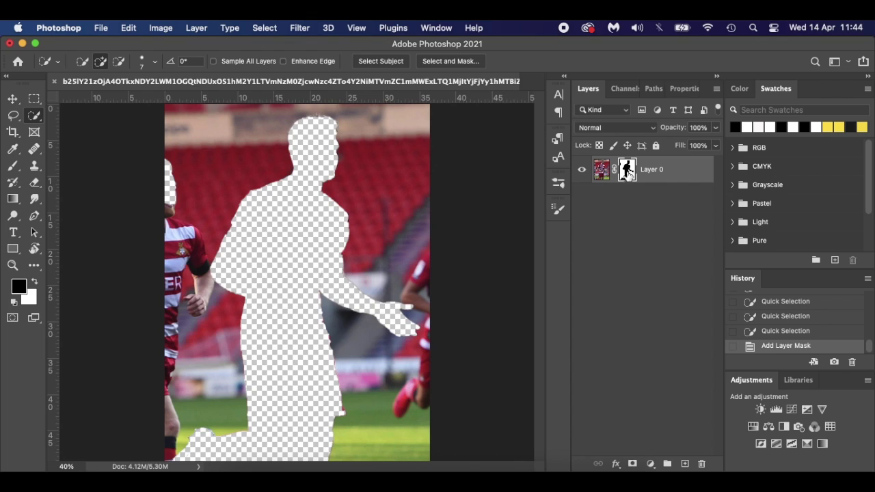
{"action": "left_click", "coordinate": [161, 28]}
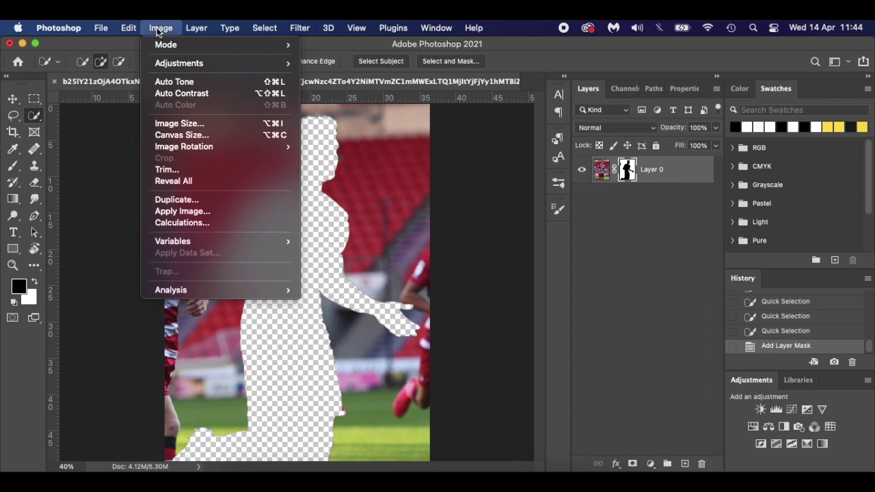
{"action": "mouse_move", "coordinate": [253, 63]}
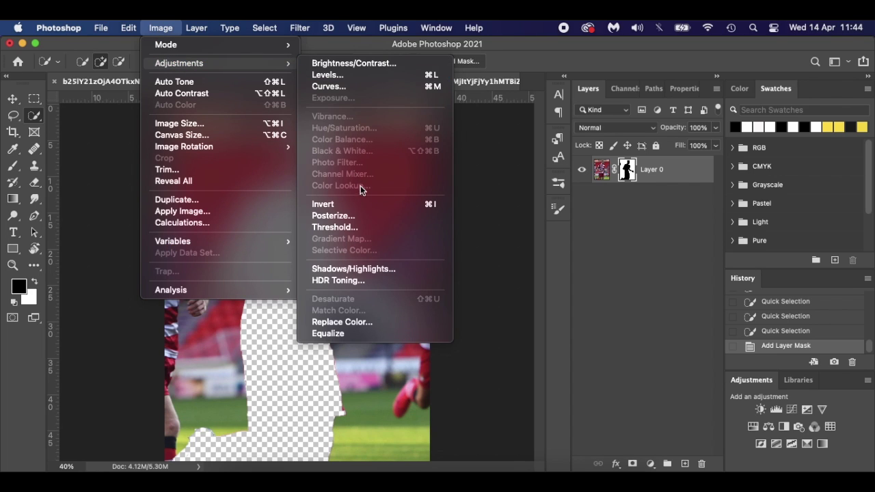
{"action": "left_click", "coordinate": [364, 203]}
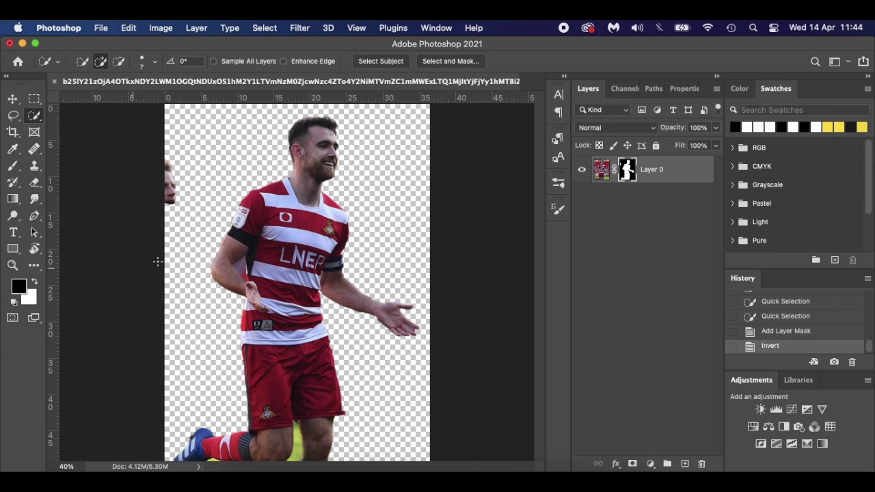
Mask out the leftover teammate's head at the photo's edge with a 125 px Hard Round black brush at 100% opacity and flow
{"action": "key", "text": "b"}
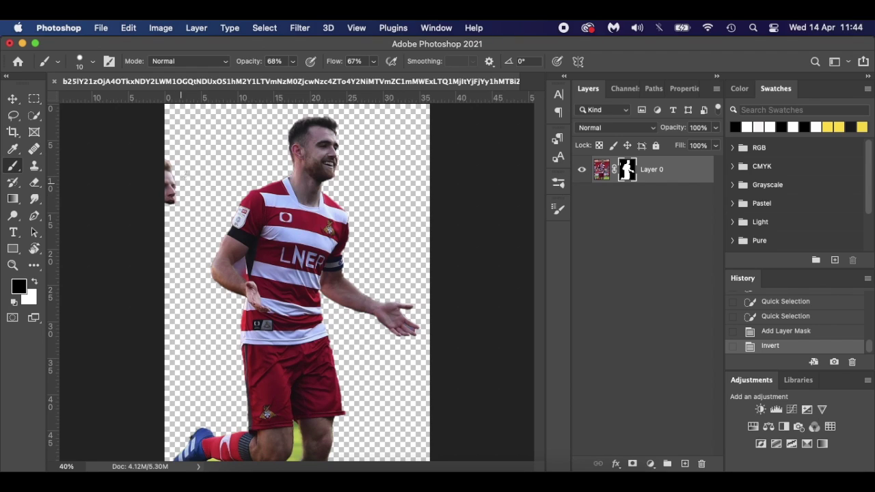
{"action": "right_click", "coordinate": [201, 159]}
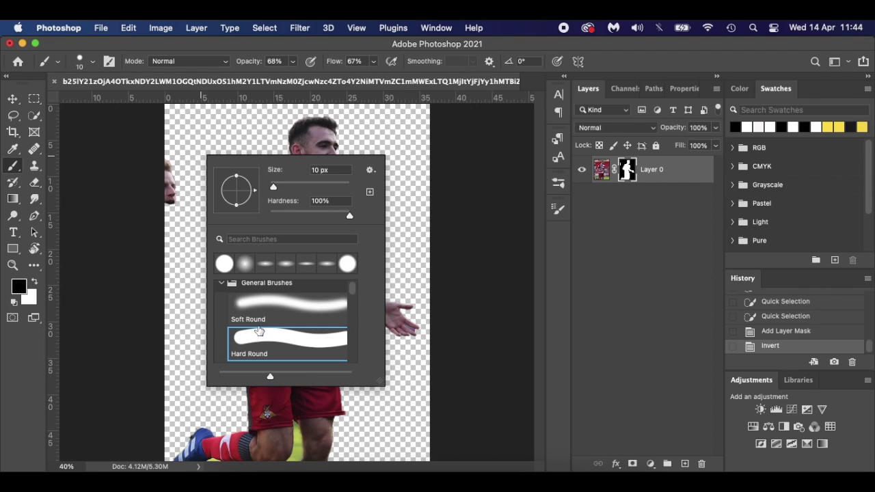
{"action": "left_click", "coordinate": [253, 340]}
{"action": "left_click", "coordinate": [289, 188]}
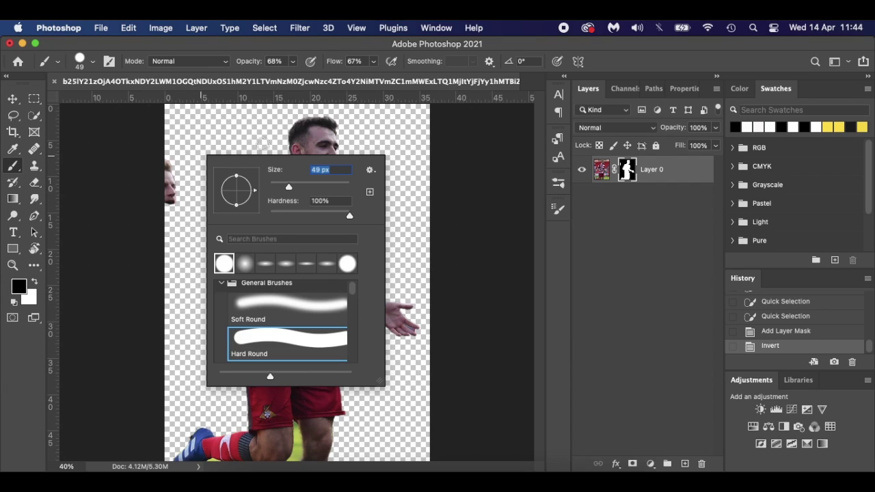
{"action": "left_click", "coordinate": [236, 134]}
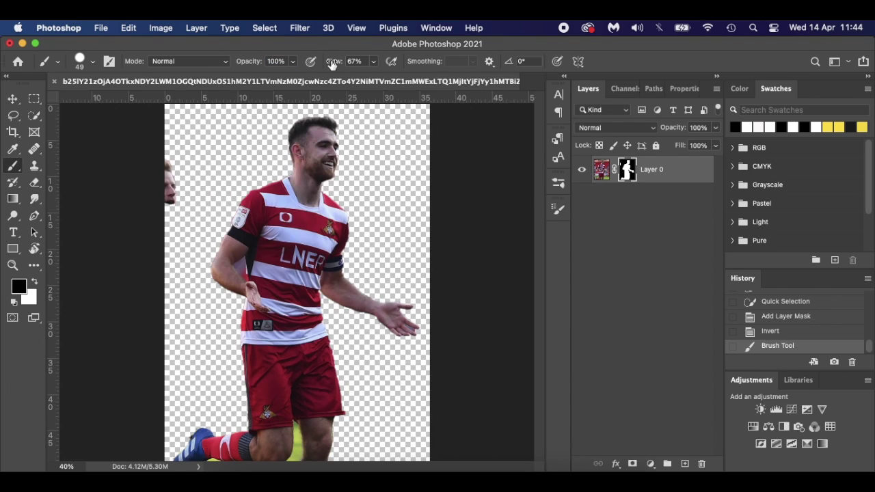
{"action": "key", "text": "bracketright"}
{"action": "key", "text": "bracketright"}
{"action": "mouse_move", "coordinate": [161, 162]}
{"action": "left_mouse_down"}
{"action": "mouse_move", "coordinate": [157, 209]}
{"action": "mouse_move", "coordinate": [167, 219]}
{"action": "left_mouse_up"}
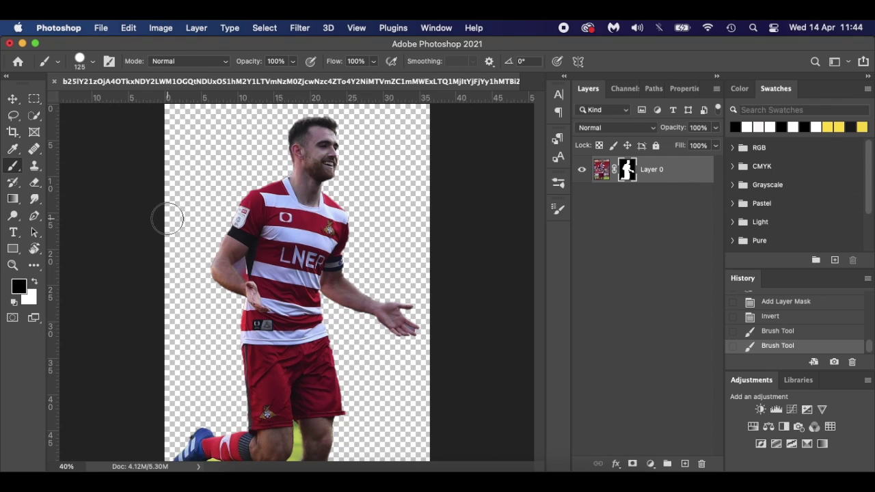
Mask out the middle of the background gap between the player's bent arm and shirt with a 25 px brush
{"action": "key", "text": "bracketleft"}
{"action": "scroll", "coordinate": [205, 246], "scroll_direction": "up", "scroll_amount": 5}
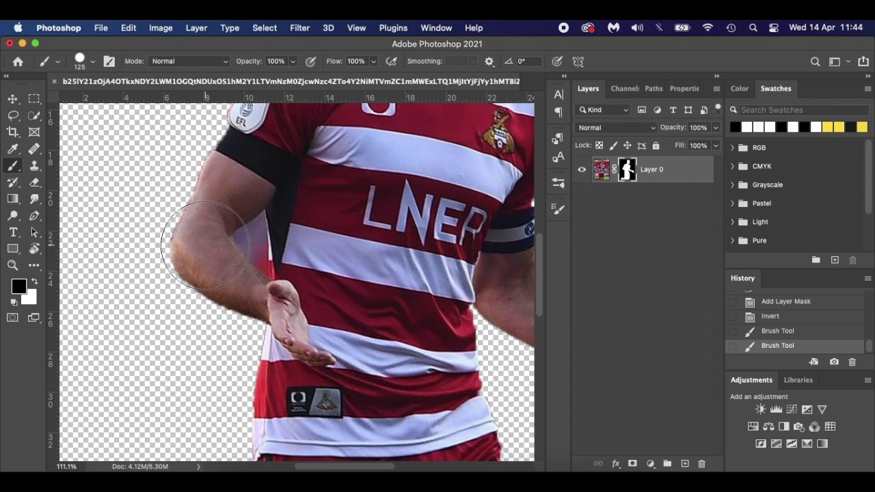
{"action": "key", "text": "bracketleft"}
{"action": "key", "text": "bracketleft"}
{"action": "key", "text": "bracketleft"}
{"action": "key", "text": "bracketleft"}
{"action": "key", "text": "bracketleft"}
{"action": "key", "text": "bracketleft"}
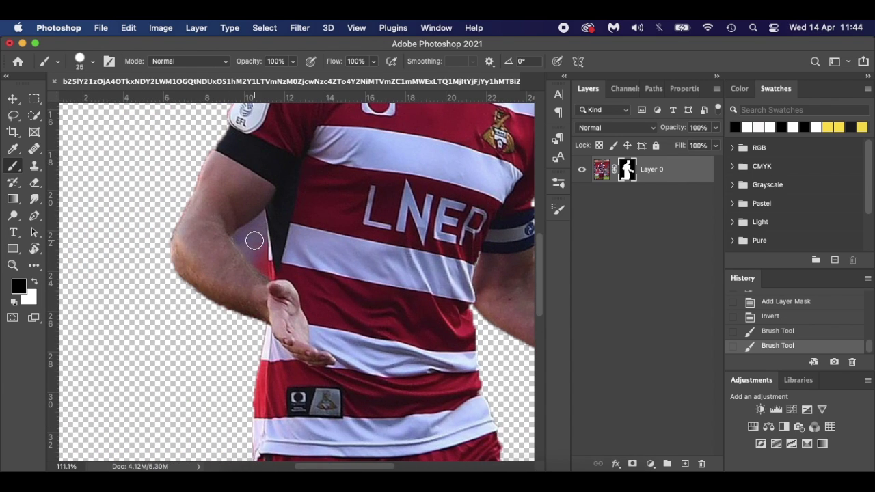
{"action": "scroll", "coordinate": [255, 241], "scroll_direction": "up", "scroll_amount": 4}
{"action": "mouse_move", "coordinate": [199, 189]}
{"action": "left_mouse_down"}
{"action": "mouse_move", "coordinate": [191, 188]}
{"action": "mouse_move", "coordinate": [204, 206]}
{"action": "mouse_move", "coordinate": [209, 164]}
{"action": "mouse_move", "coordinate": [198, 156]}
{"action": "mouse_move", "coordinate": [177, 190]}
{"action": "left_mouse_up"}
Mask out the remaining background along the arm and shirt edges of that gap with small 9 px and 5 px brushes
{"action": "key", "text": "bracketleft"}
{"action": "key", "text": "bracketleft"}
{"action": "key", "text": "bracketleft"}
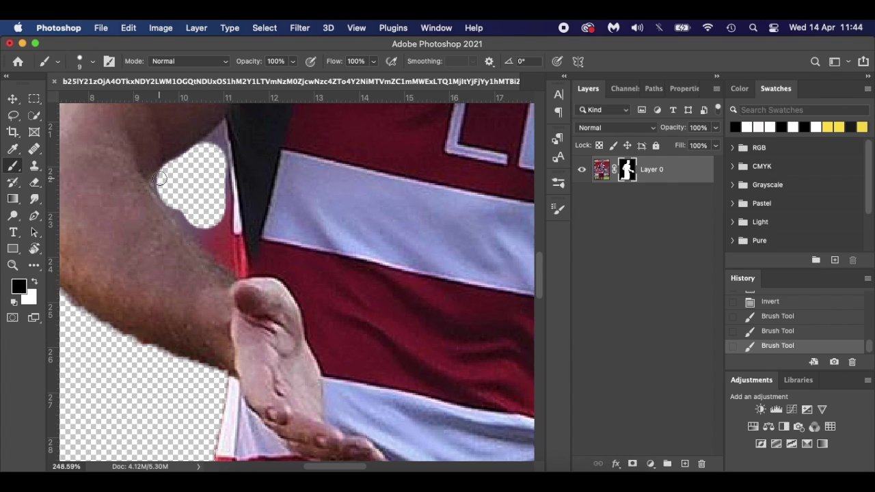
{"action": "mouse_move", "coordinate": [175, 212]}
{"action": "left_mouse_down"}
{"action": "mouse_move", "coordinate": [226, 260]}
{"action": "mouse_move", "coordinate": [221, 193]}
{"action": "left_mouse_up"}
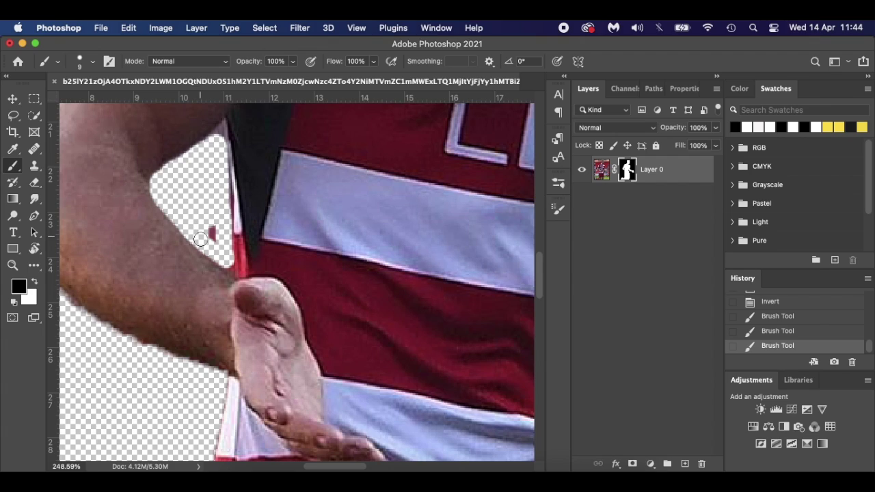
{"action": "left_click_drag", "start_coordinate": [212, 220], "coordinate": [223, 251]}
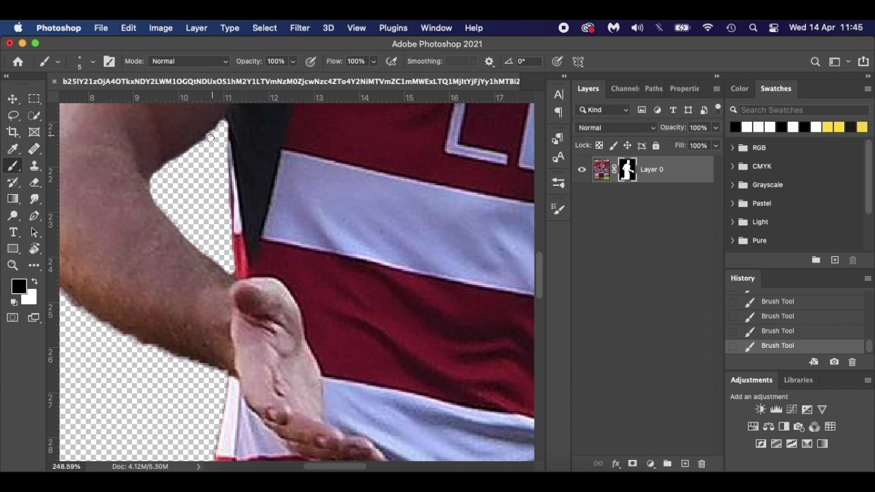
Mask out the green pitch between the player's legs below the shorts with a 15 px brush
{"action": "scroll", "coordinate": [162, 180], "scroll_direction": "right", "scroll_amount": 10}
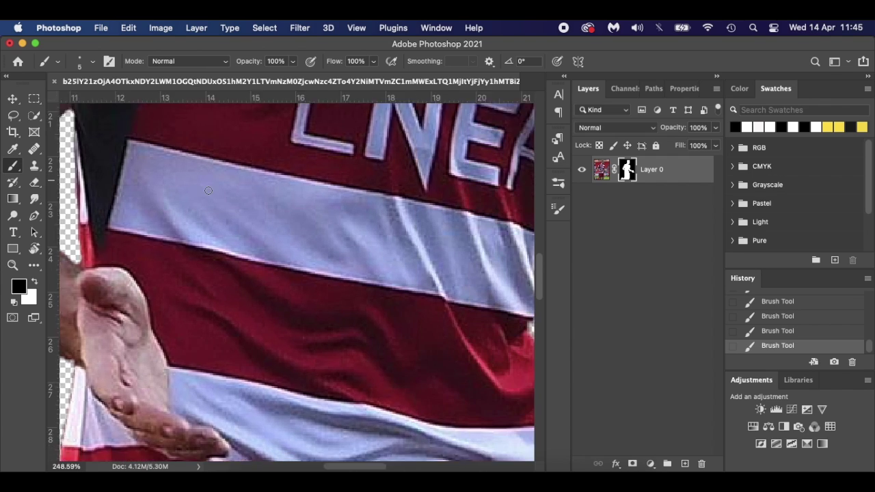
{"action": "scroll", "coordinate": [290, 235], "scroll_direction": "down", "scroll_amount": 15}
{"action": "scroll", "coordinate": [289, 235], "scroll_direction": "left", "scroll_amount": 4}
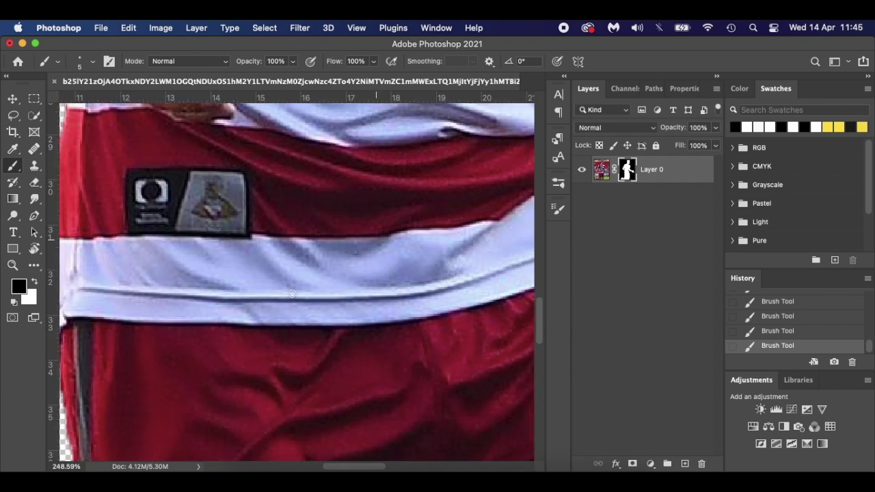
{"action": "key", "text": "bracketright"}
{"action": "key", "text": "bracketright"}
{"action": "key", "text": "bracketright"}
{"action": "key", "text": "bracketright"}
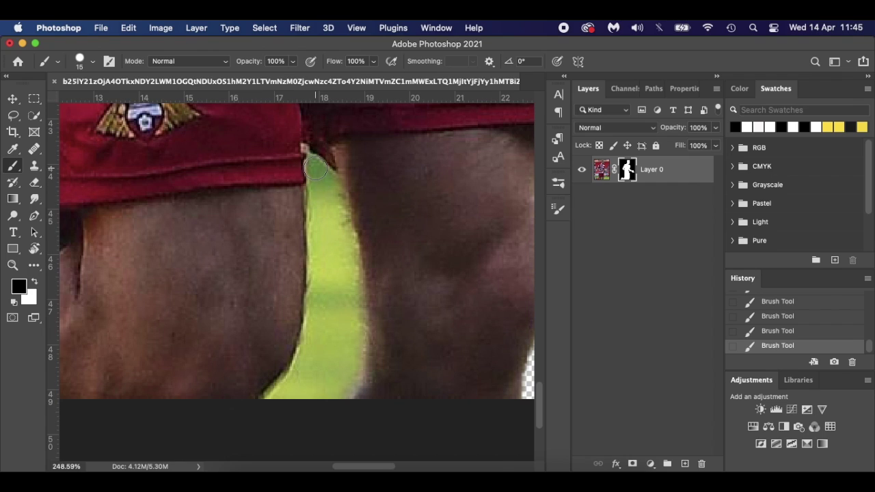
{"action": "mouse_move", "coordinate": [314, 167]}
{"action": "left_mouse_down"}
{"action": "mouse_move", "coordinate": [315, 324]}
{"action": "mouse_move", "coordinate": [302, 361]}
{"action": "mouse_move", "coordinate": [266, 405]}
{"action": "mouse_move", "coordinate": [321, 400]}
{"action": "mouse_move", "coordinate": [345, 386]}
{"action": "mouse_move", "coordinate": [354, 353]}
{"action": "mouse_move", "coordinate": [353, 242]}
{"action": "mouse_move", "coordinate": [327, 177]}
{"action": "left_mouse_up"}
{"action": "mouse_move", "coordinate": [338, 206]}
{"action": "left_mouse_down"}
{"action": "mouse_move", "coordinate": [347, 229]}
{"action": "mouse_move", "coordinate": [342, 354]}
{"action": "mouse_move", "coordinate": [334, 388]}
{"action": "mouse_move", "coordinate": [312, 390]}
{"action": "mouse_move", "coordinate": [333, 230]}
{"action": "left_mouse_up"}
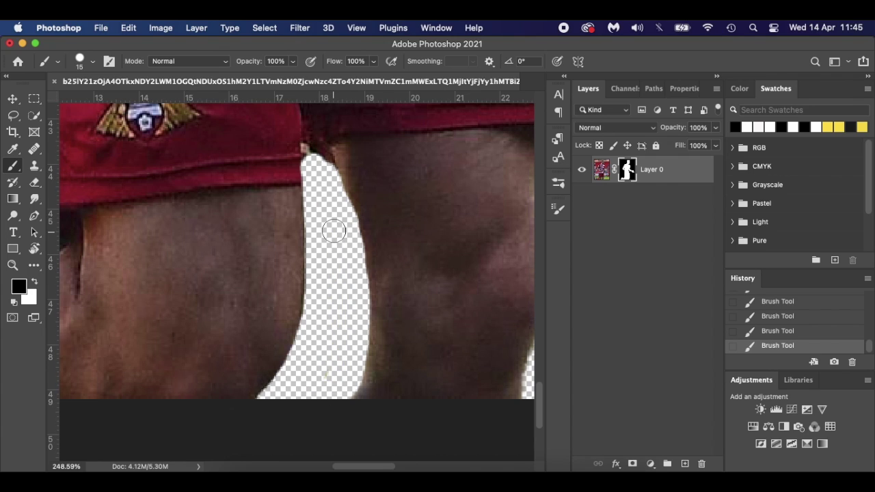
Mask out the patch of green pitch beneath the red sock and blue boot
{"action": "scroll", "coordinate": [301, 320], "scroll_direction": "left", "scroll_amount": 10}
{"action": "scroll", "coordinate": [259, 349], "scroll_direction": "down", "scroll_amount": 2}
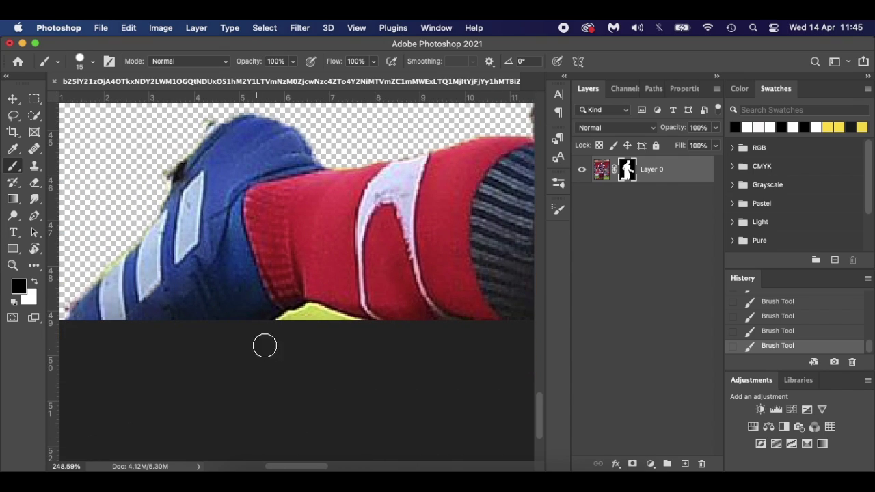
{"action": "mouse_move", "coordinate": [288, 327]}
{"action": "left_mouse_down"}
{"action": "mouse_move", "coordinate": [316, 317]}
{"action": "mouse_move", "coordinate": [353, 331]}
{"action": "left_mouse_up"}
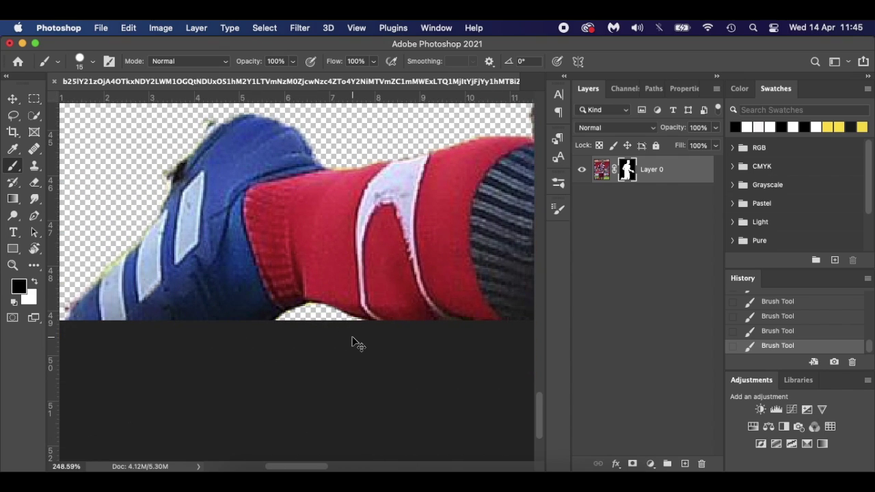
Mask out the background between the fingers of the outstretched hand, using brushes of 6 px and 2 px
{"action": "key", "text": "super+0"}
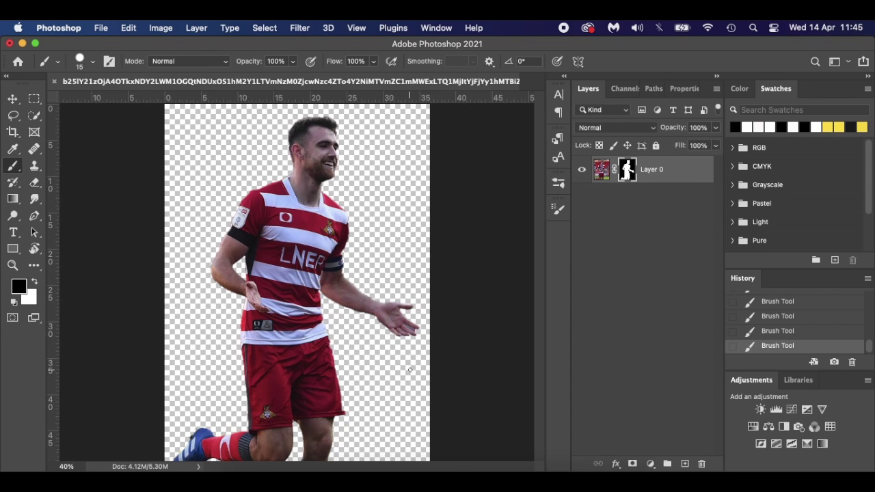
{"action": "scroll", "coordinate": [410, 370], "scroll_direction": "up", "scroll_amount": 5}
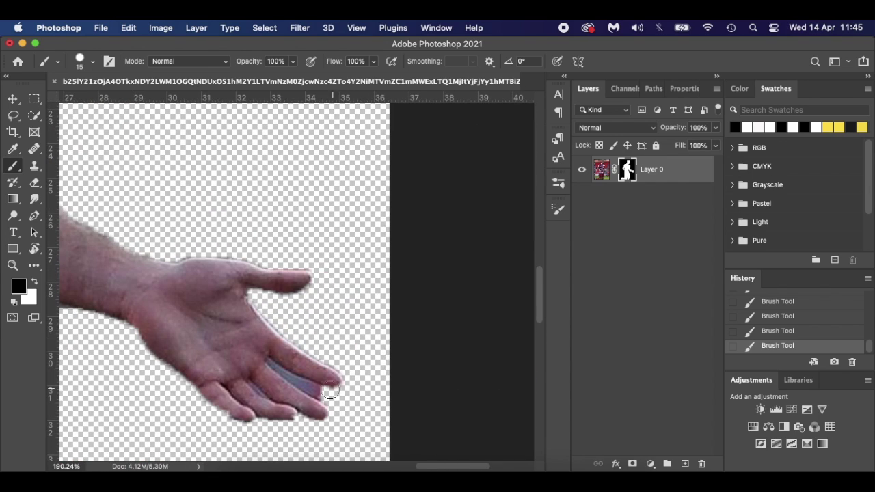
{"action": "scroll", "coordinate": [319, 391], "scroll_direction": "up", "scroll_amount": 5}
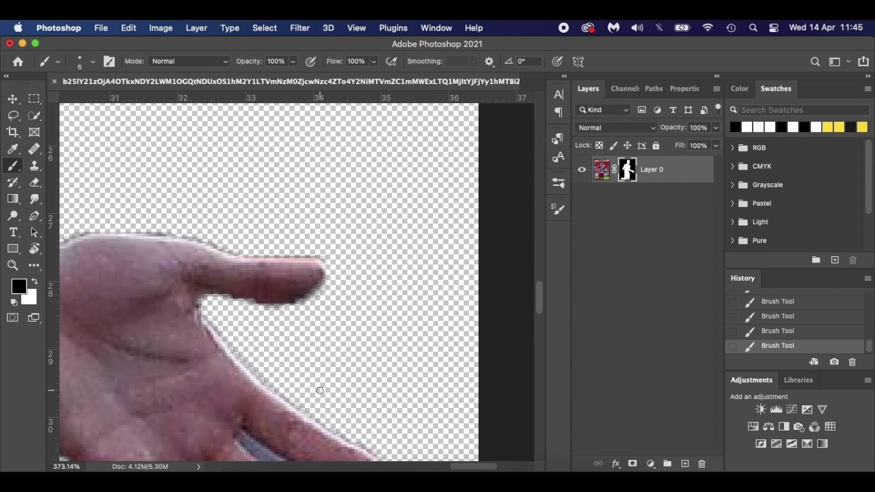
{"action": "mouse_move", "coordinate": [355, 352]}
{"action": "left_mouse_down"}
{"action": "mouse_move", "coordinate": [287, 327]}
{"action": "mouse_move", "coordinate": [249, 295]}
{"action": "mouse_move", "coordinate": [363, 375]}
{"action": "mouse_move", "coordinate": [277, 327]}
{"action": "mouse_move", "coordinate": [236, 348]}
{"action": "left_mouse_up"}
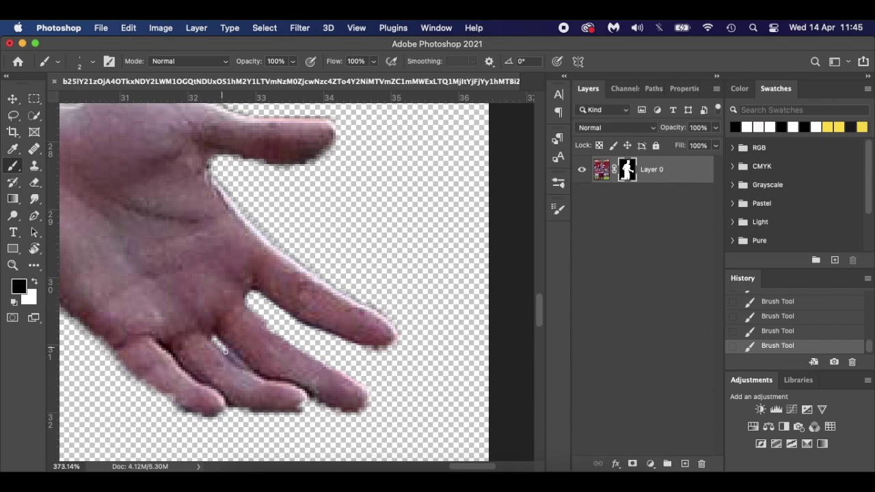
Open the layer mask in Select and Mask and set the Smooth refinement to 20
{"action": "key", "text": "super+0"}
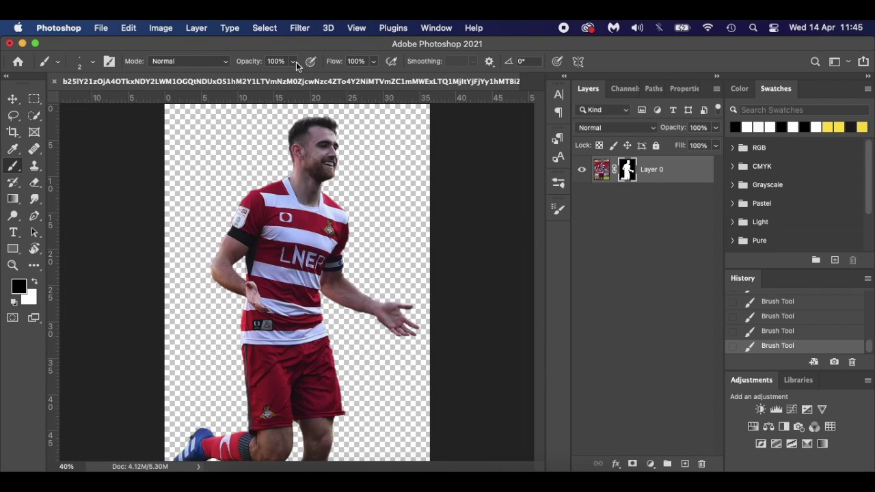
{"action": "left_click", "coordinate": [272, 28]}
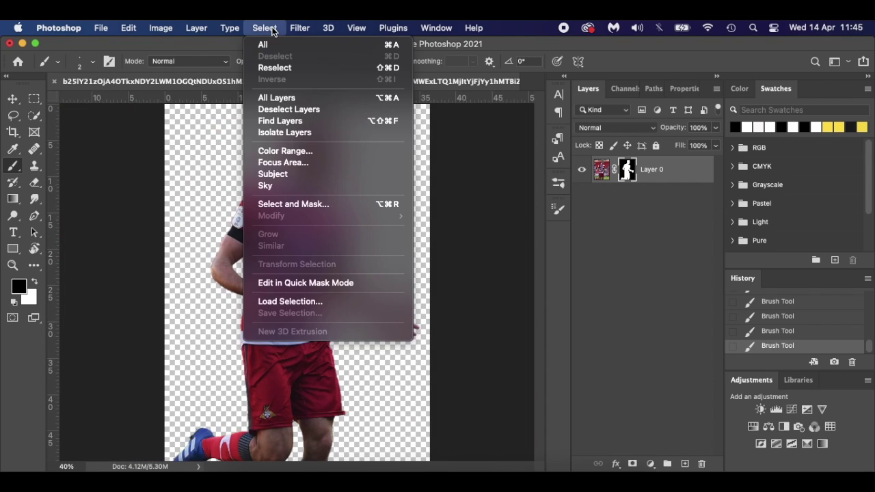
{"action": "left_click", "coordinate": [333, 205]}
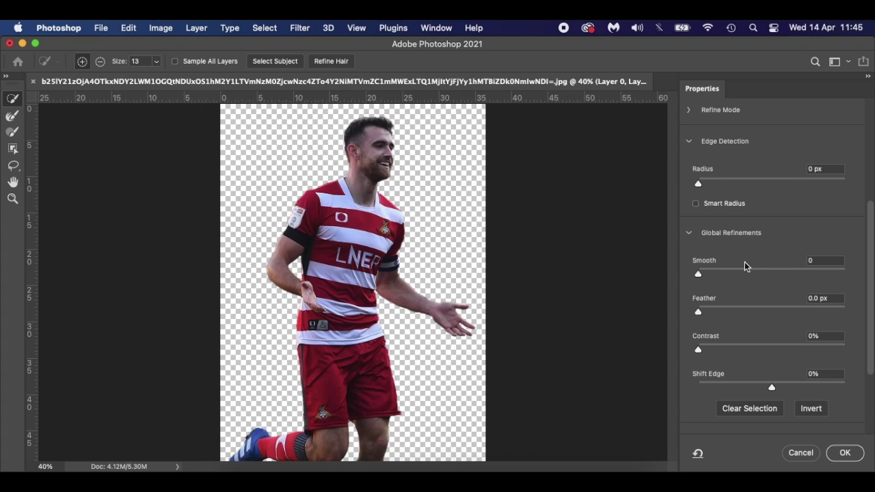
{"action": "scroll", "coordinate": [745, 265], "scroll_direction": "up", "scroll_amount": 3}
{"action": "scroll", "coordinate": [725, 259], "scroll_direction": "down", "scroll_amount": 3}
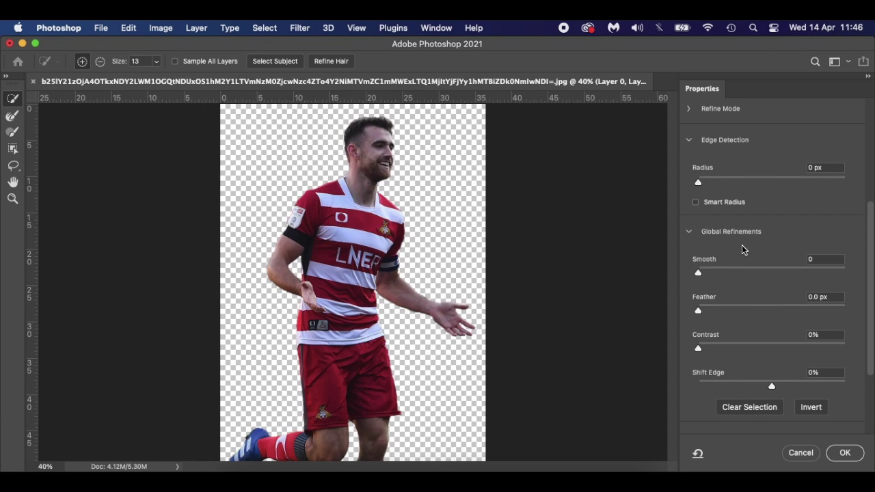
{"action": "scroll", "coordinate": [408, 275], "scroll_direction": "up", "scroll_amount": 10}
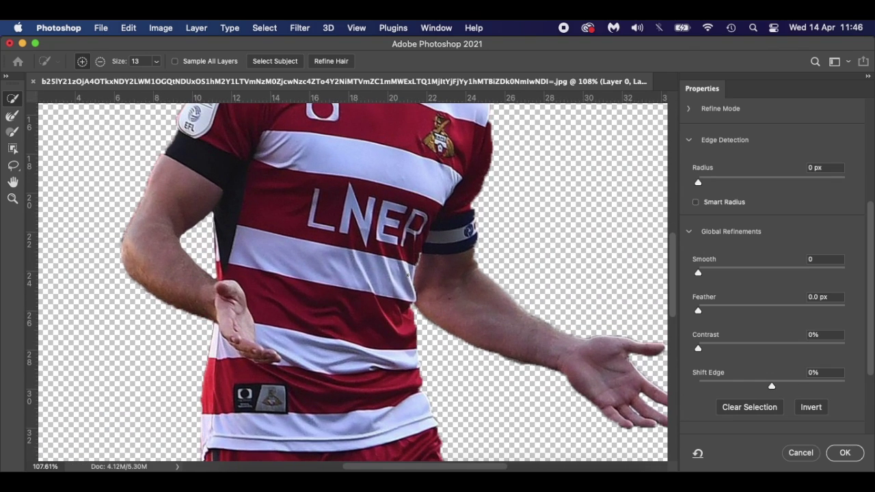
{"action": "scroll", "coordinate": [399, 253], "scroll_direction": "up", "scroll_amount": 3}
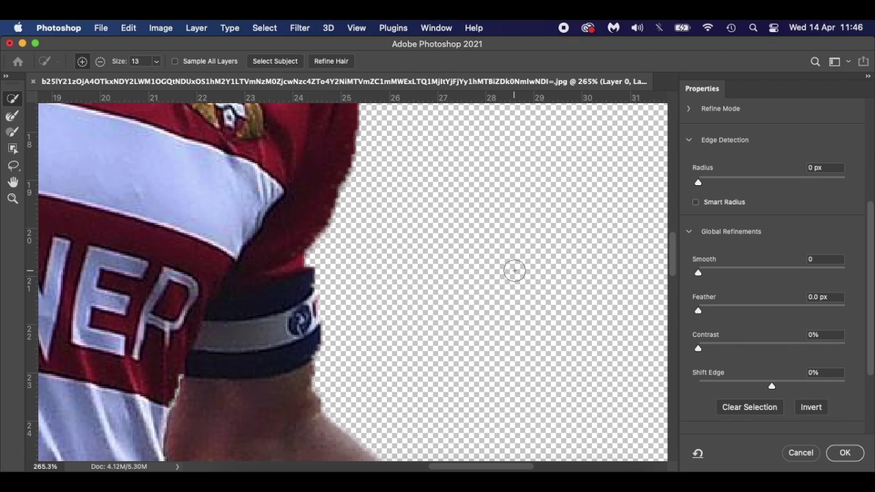
{"action": "left_click_drag", "start_coordinate": [700, 275], "coordinate": [751, 277]}
{"action": "left_click_drag", "start_coordinate": [751, 277], "coordinate": [723, 275]}
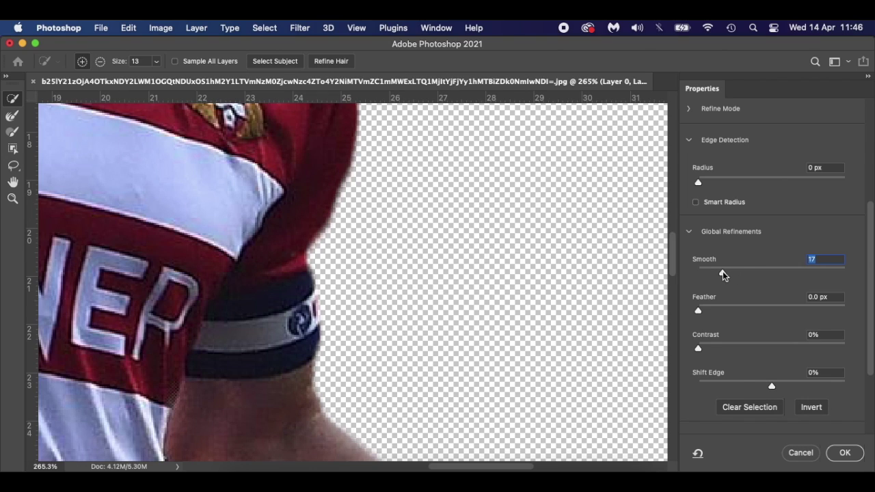
{"action": "left_click_drag", "start_coordinate": [724, 276], "coordinate": [728, 276]}
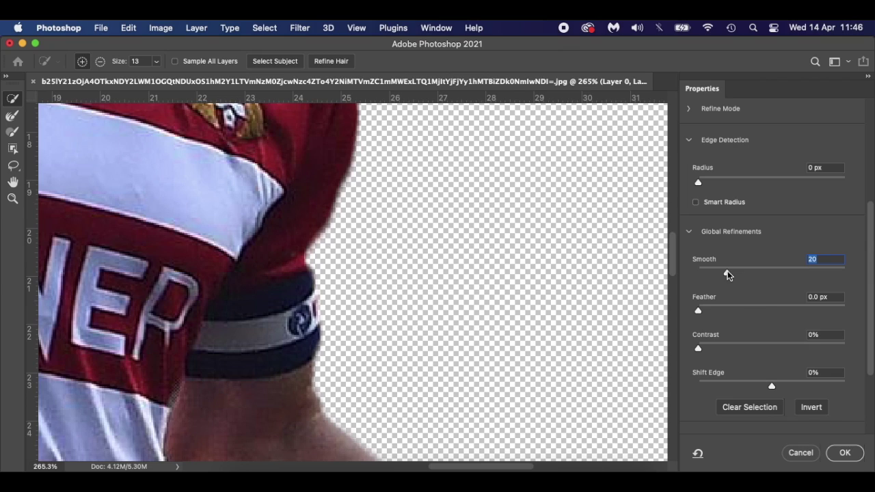
Set the mask edge's Feather to 0.3 px and Contrast to 40%
{"action": "scroll", "coordinate": [750, 307], "scroll_direction": "down", "scroll_amount": 2}
{"action": "mouse_move", "coordinate": [699, 277]}
{"action": "left_mouse_down"}
{"action": "mouse_move", "coordinate": [760, 279]}
{"action": "mouse_move", "coordinate": [702, 277]}
{"action": "left_mouse_up"}
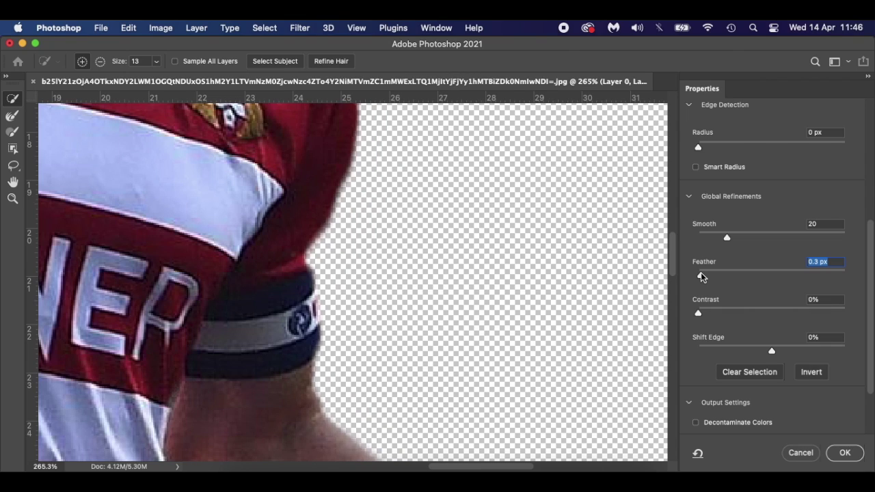
{"action": "scroll", "coordinate": [757, 289], "scroll_direction": "down", "scroll_amount": 2}
{"action": "left_click_drag", "start_coordinate": [700, 265], "coordinate": [757, 265]}
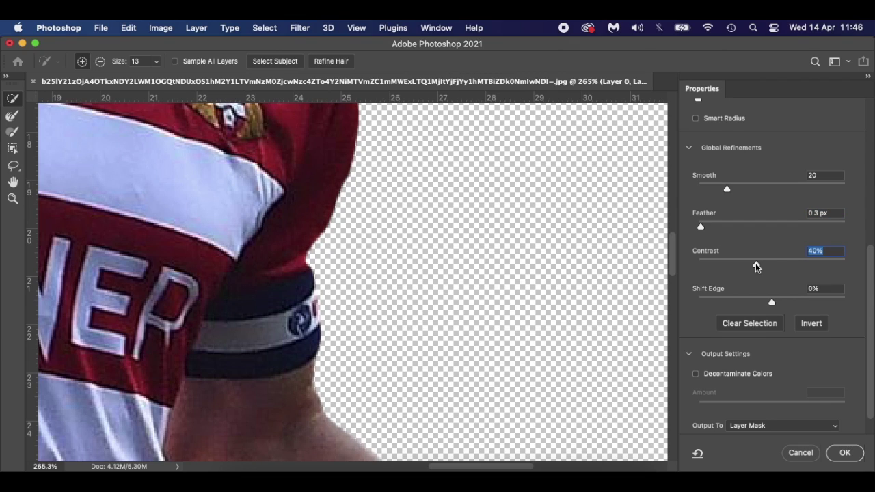
Set the mask edge's Contrast to 25% and Shift Edge to -25%
{"action": "left_click_drag", "start_coordinate": [757, 265], "coordinate": [736, 266]}
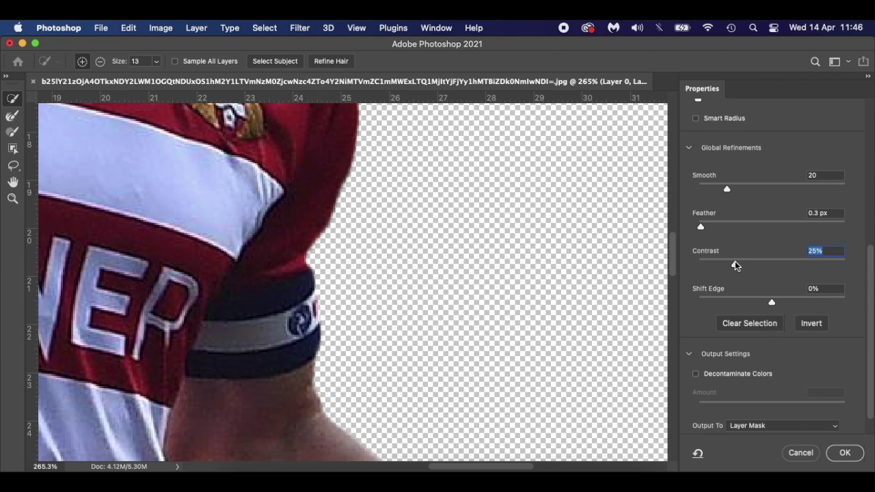
{"action": "scroll", "coordinate": [769, 283], "scroll_direction": "down", "scroll_amount": 1}
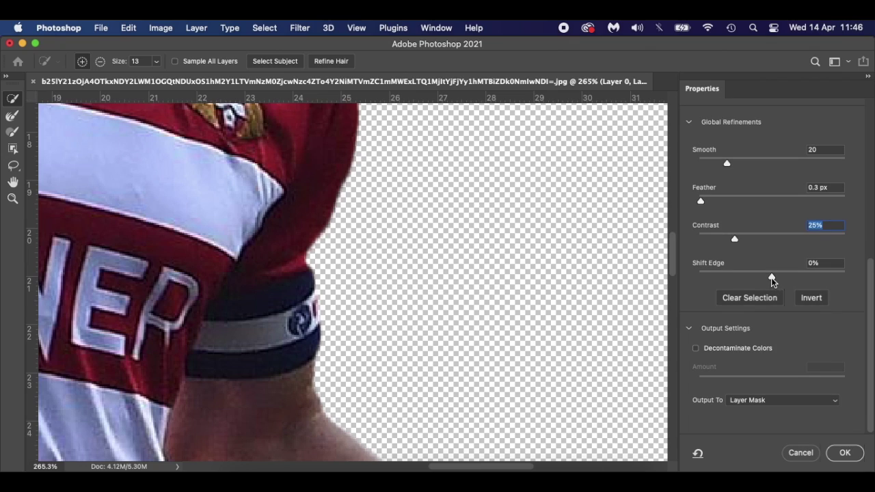
{"action": "left_click_drag", "start_coordinate": [771, 277], "coordinate": [753, 278]}
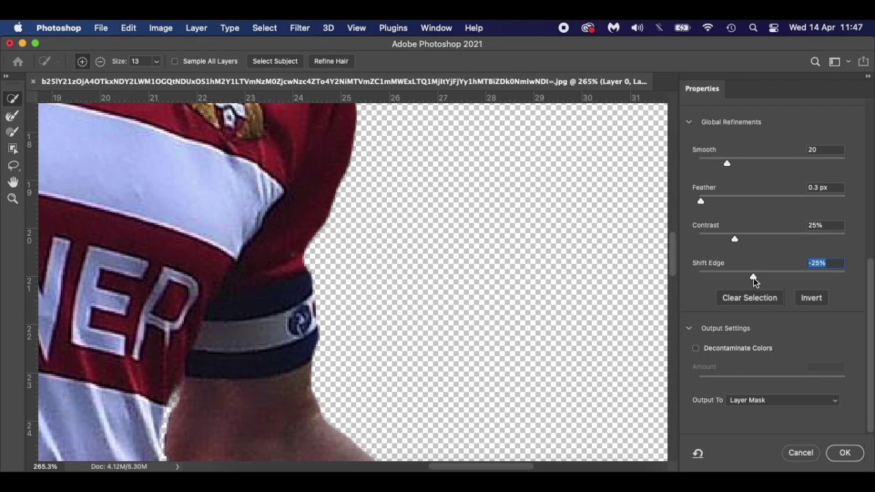
Compare the refined mask with the original one, checking the player's head, torso and outstretched arm
{"action": "scroll", "coordinate": [575, 255], "scroll_direction": "down", "scroll_amount": 3}
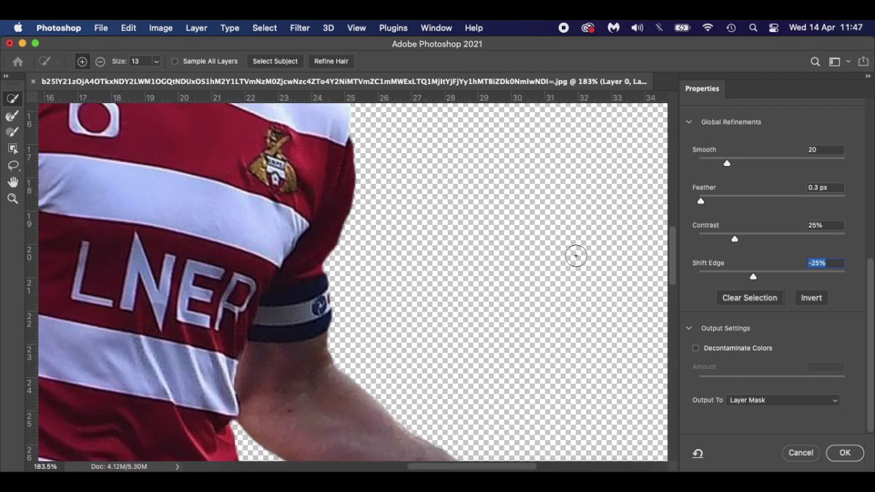
{"action": "scroll", "coordinate": [575, 256], "scroll_direction": "down", "scroll_amount": 3}
{"action": "scroll", "coordinate": [576, 256], "scroll_direction": "down", "scroll_amount": 2}
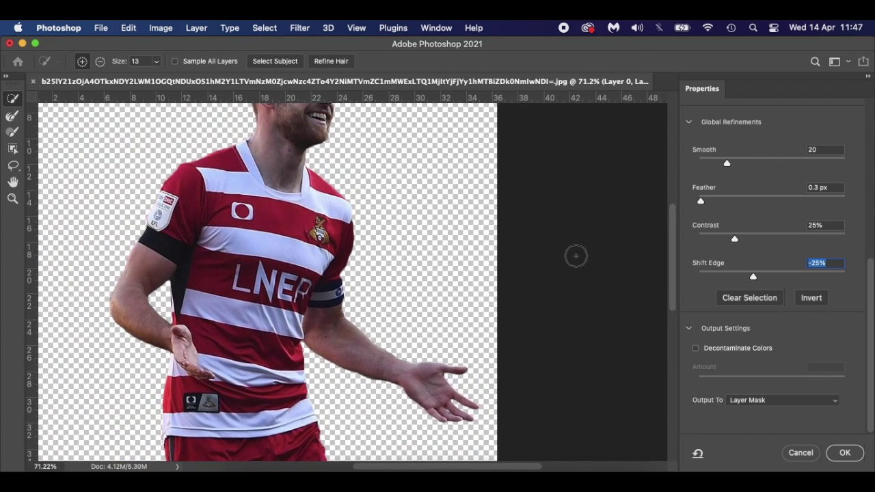
{"action": "scroll", "coordinate": [747, 183], "scroll_direction": "up", "scroll_amount": 8}
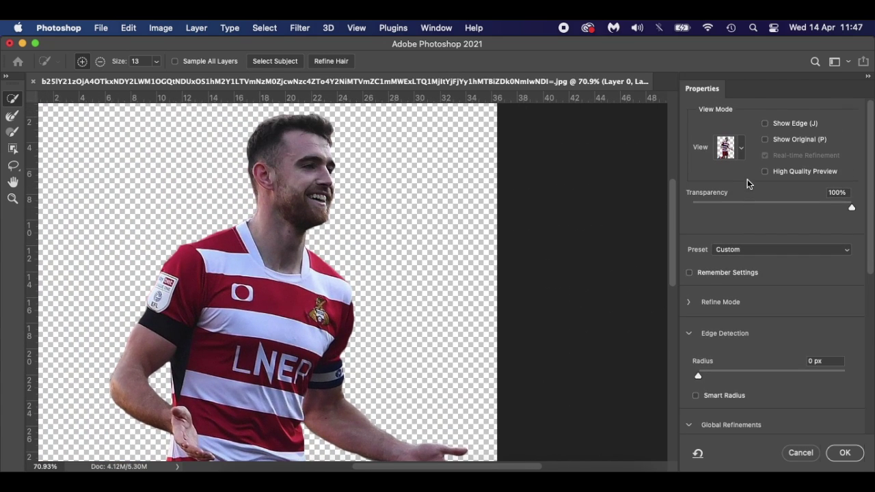
{"action": "left_click", "coordinate": [765, 139]}
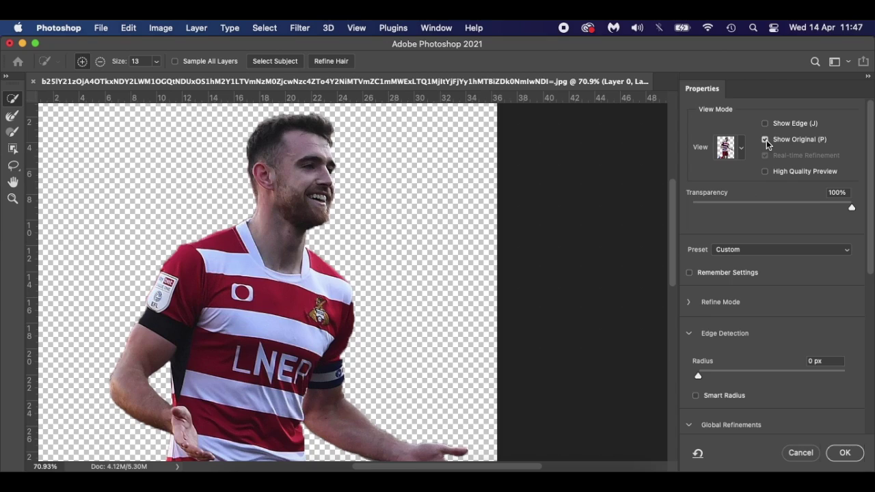
{"action": "left_click", "coordinate": [765, 140]}
{"action": "left_click", "coordinate": [765, 140]}
{"action": "left_click", "coordinate": [765, 140]}
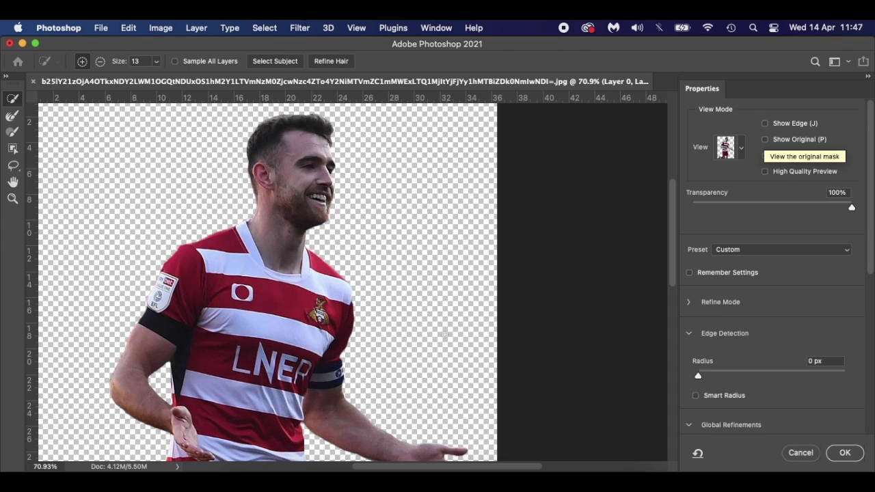
{"action": "scroll", "coordinate": [435, 338], "scroll_direction": "up", "scroll_amount": 8}
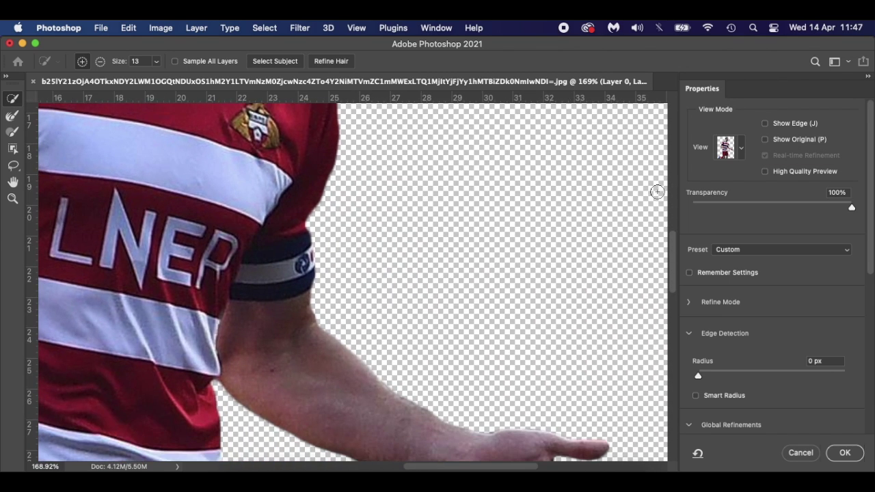
{"action": "left_click", "coordinate": [765, 139]}
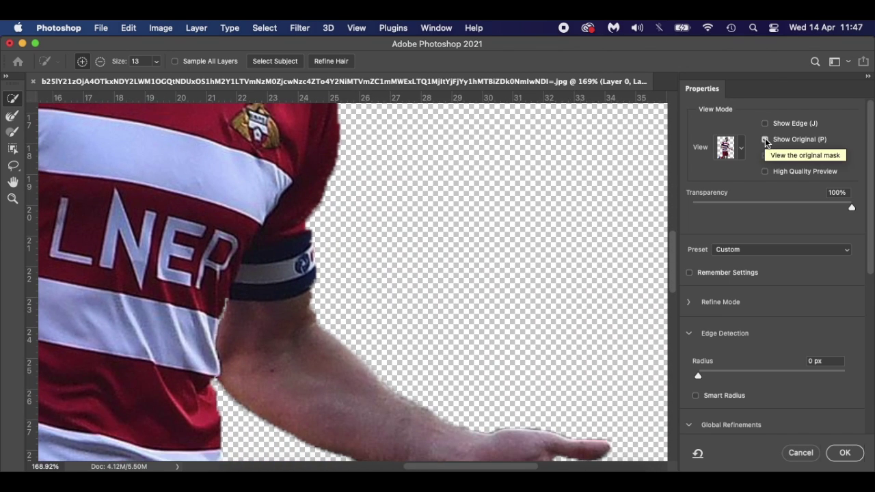
{"action": "left_click", "coordinate": [765, 139]}
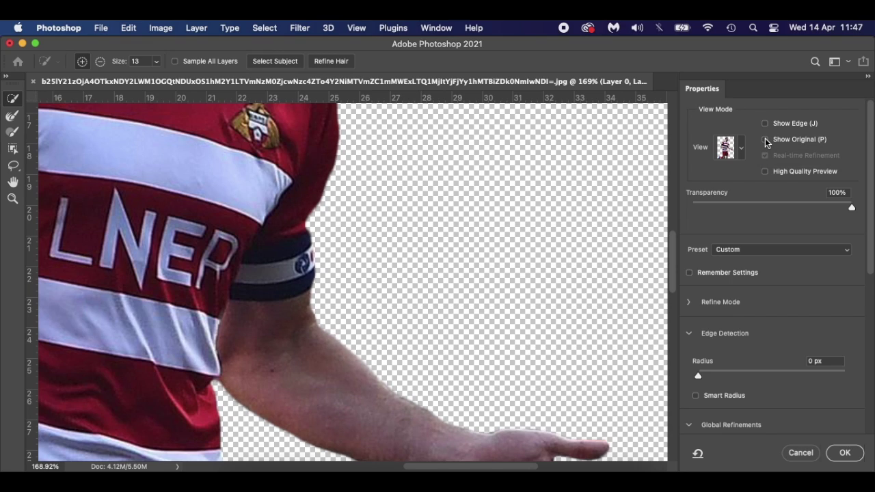
{"action": "left_click", "coordinate": [765, 139]}
{"action": "scroll", "coordinate": [580, 276], "scroll_direction": "down", "scroll_amount": 3}
{"action": "scroll", "coordinate": [406, 282], "scroll_direction": "up", "scroll_amount": 5}
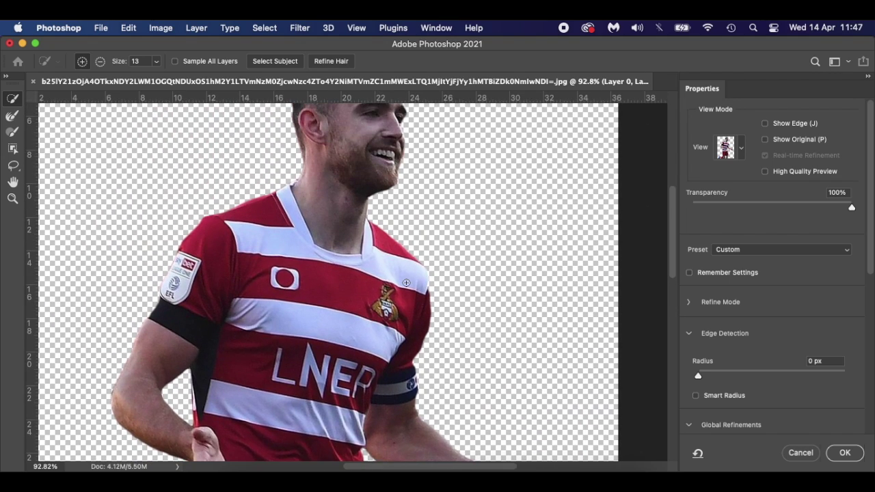
{"action": "scroll", "coordinate": [406, 282], "scroll_direction": "up", "scroll_amount": 2}
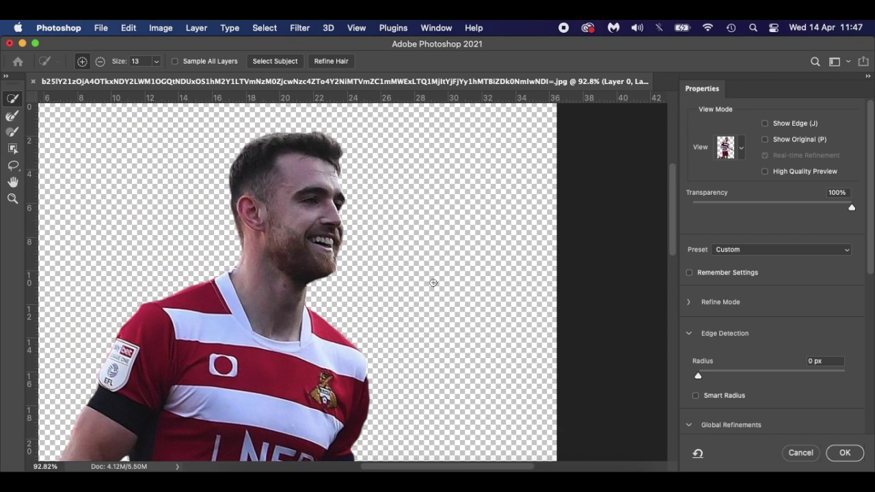
Apply the Select and Mask refinement to the layer mask and check the whole cutout down to the legs
{"action": "left_click", "coordinate": [841, 452]}
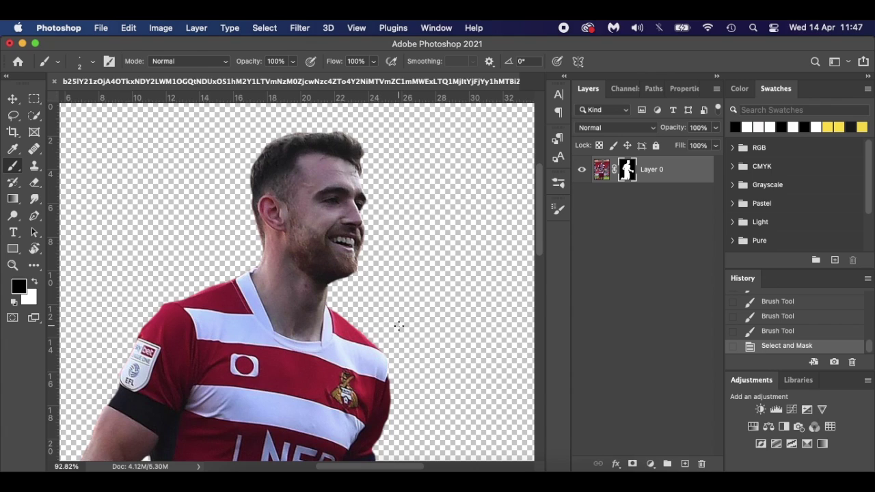
{"action": "scroll", "coordinate": [399, 326], "scroll_direction": "down", "scroll_amount": 3}
{"action": "scroll", "coordinate": [400, 326], "scroll_direction": "down", "scroll_amount": 8}
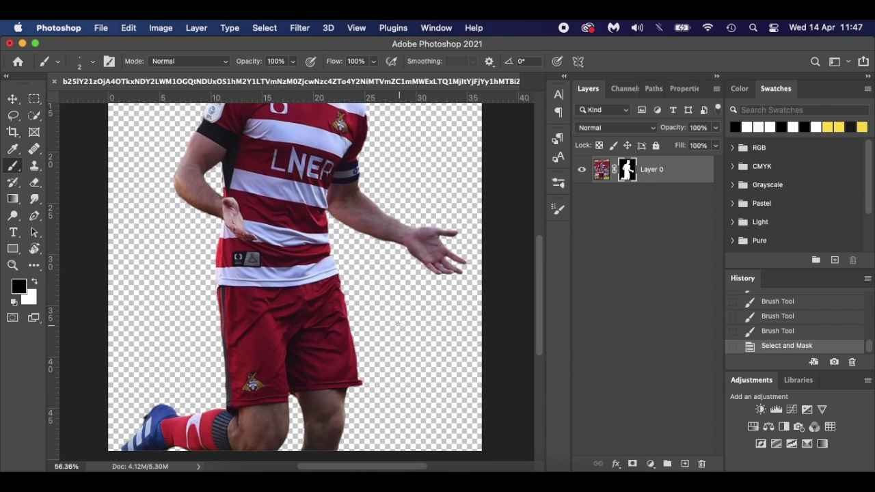
{"action": "scroll", "coordinate": [399, 326], "scroll_direction": "down", "scroll_amount": 1}
{"action": "scroll", "coordinate": [344, 364], "scroll_direction": "down", "scroll_amount": 3}
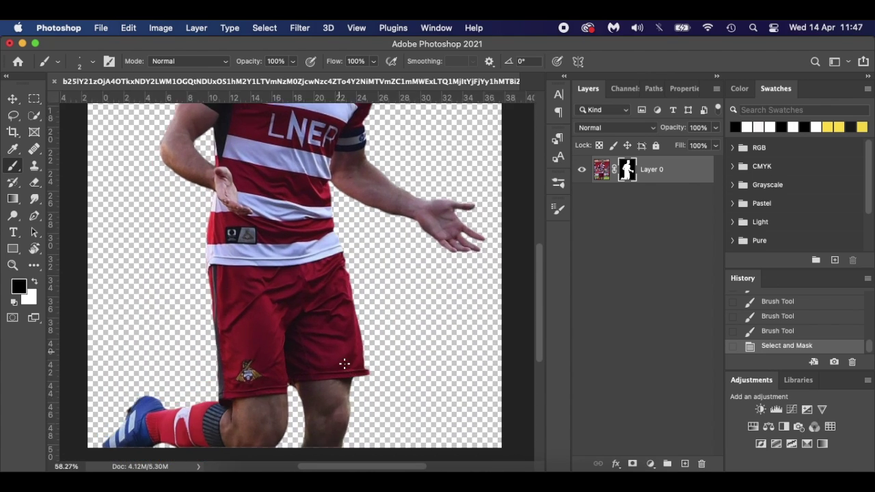
{"action": "scroll", "coordinate": [345, 364], "scroll_direction": "up", "scroll_amount": 1}
{"action": "key", "text": "super+0"}
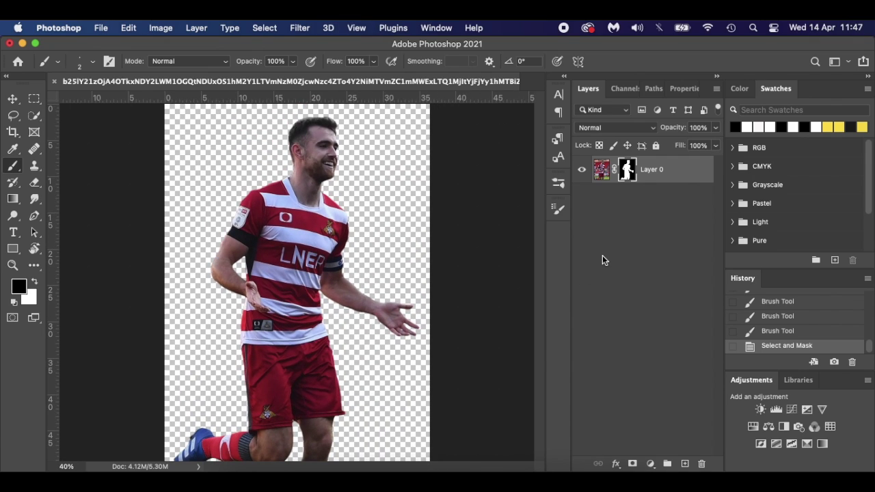
Save a PNG copy of the cutout in the Latest Tutorial folder with the large file size option
{"action": "left_click", "coordinate": [102, 29]}
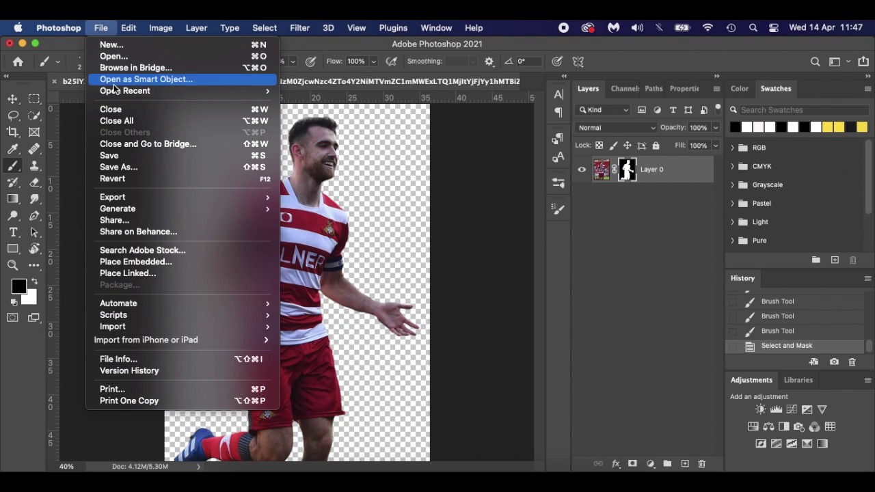
{"action": "left_click", "coordinate": [139, 170]}
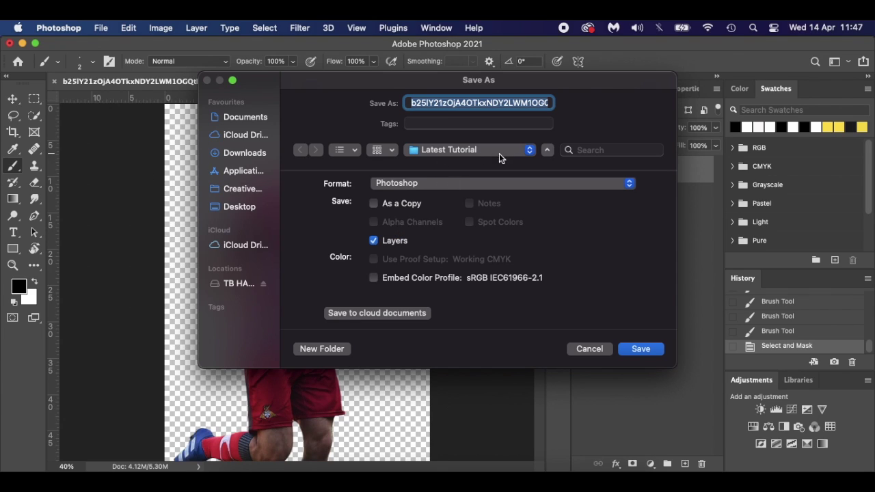
{"action": "left_click", "coordinate": [438, 184]}
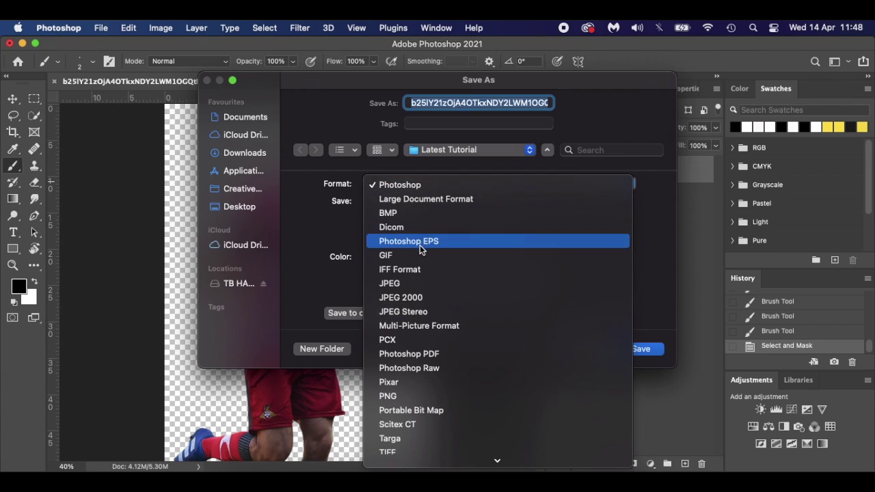
{"action": "left_click", "coordinate": [416, 396]}
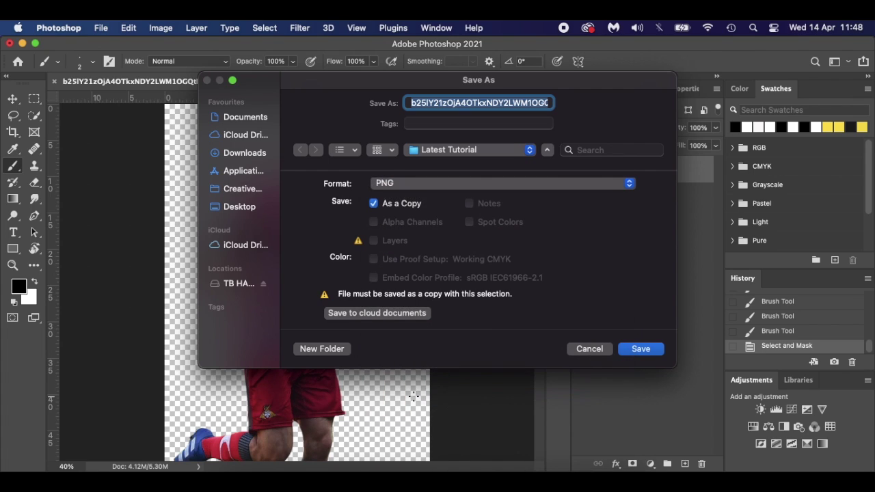
{"action": "left_click", "coordinate": [639, 350]}
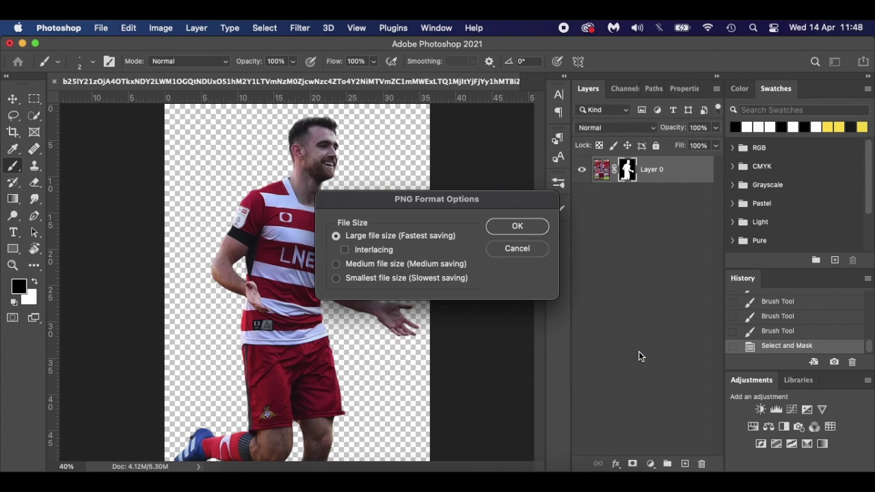
{"action": "left_click", "coordinate": [519, 226]}
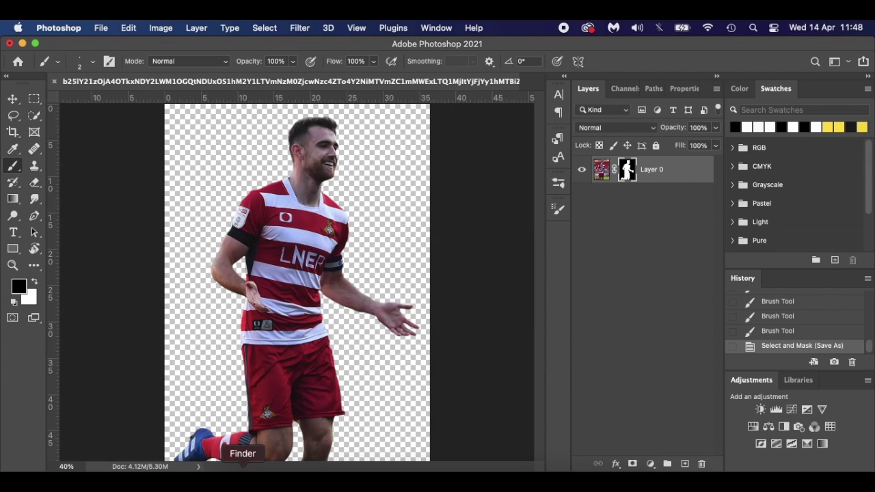
Open the saved PNG from the Latest Tutorial folder in Preview, inspect the forearm's edge, and return to Photoshop
{"action": "left_click", "coordinate": [242, 479]}
{"action": "left_click", "coordinate": [467, 269]}
{"action": "left_click", "coordinate": [437, 142]}
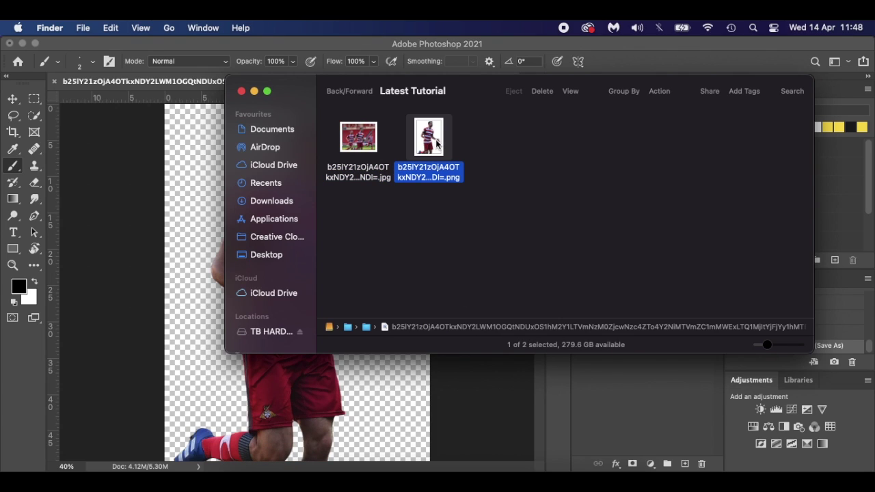
{"action": "double_click", "coordinate": [436, 142]}
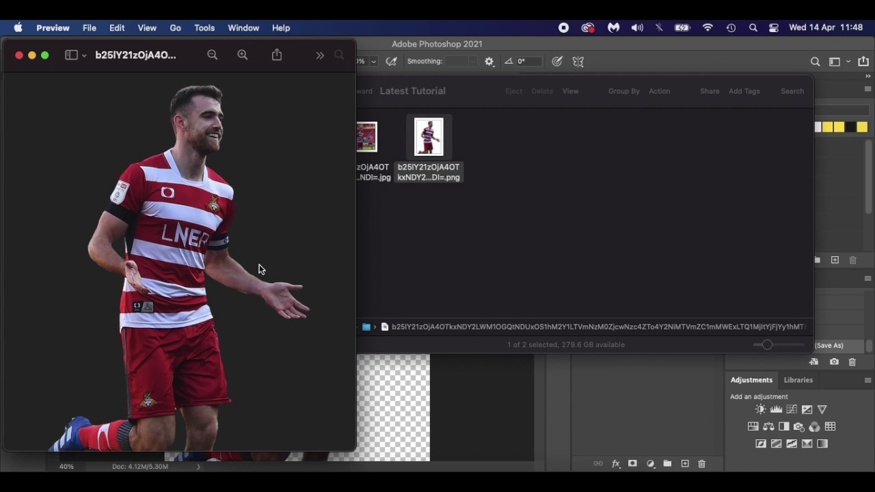
{"action": "scroll", "coordinate": [248, 301], "scroll_direction": "up", "scroll_amount": 5}
{"action": "scroll", "coordinate": [253, 303], "scroll_direction": "up", "scroll_amount": 2}
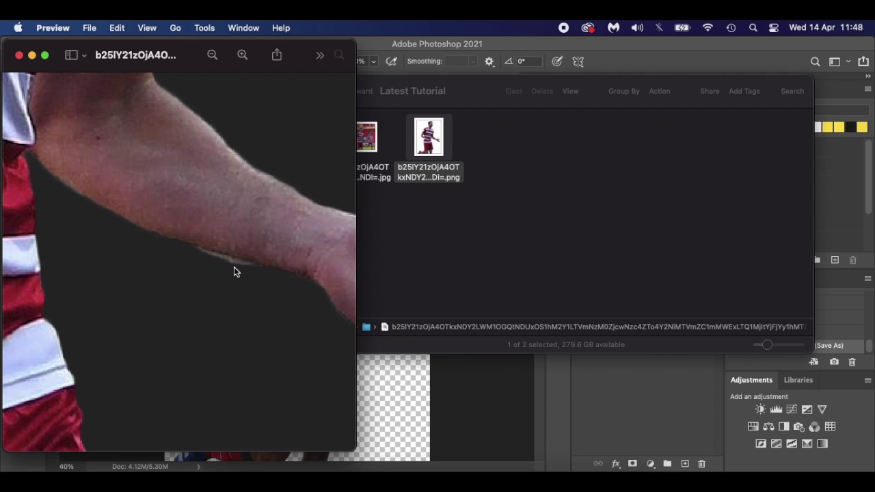
{"action": "left_click", "coordinate": [19, 55]}
{"action": "left_click", "coordinate": [436, 441]}
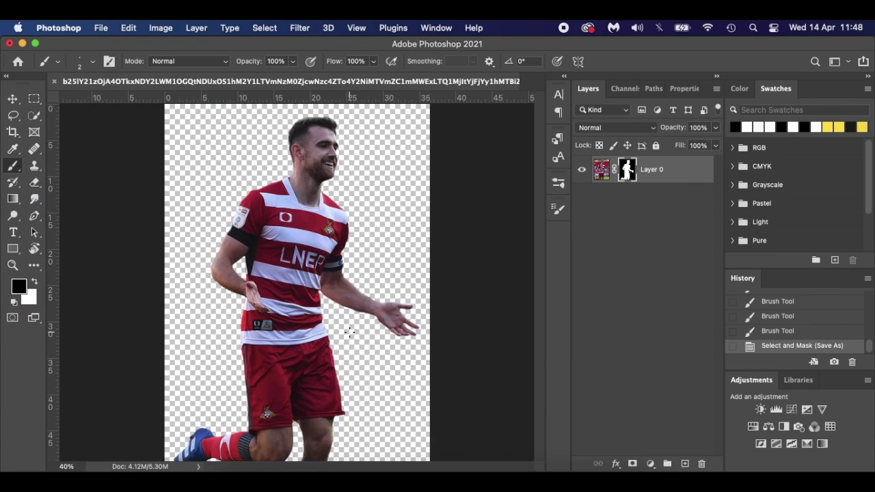
Add a new layer beneath the player's layer and fill it with black
{"action": "scroll", "coordinate": [350, 333], "scroll_direction": "up", "scroll_amount": 3}
{"action": "scroll", "coordinate": [350, 333], "scroll_direction": "down", "scroll_amount": 3}
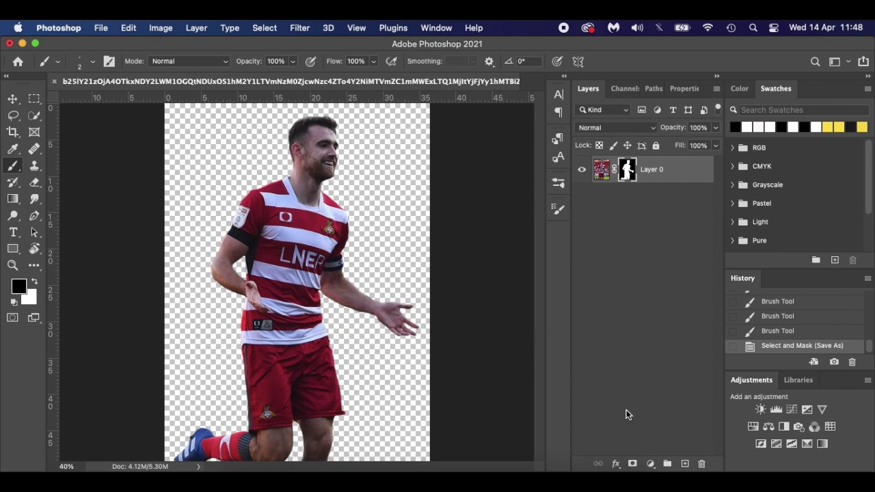
{"action": "left_click", "coordinate": [686, 466]}
{"action": "left_click_drag", "start_coordinate": [662, 170], "coordinate": [662, 206]}
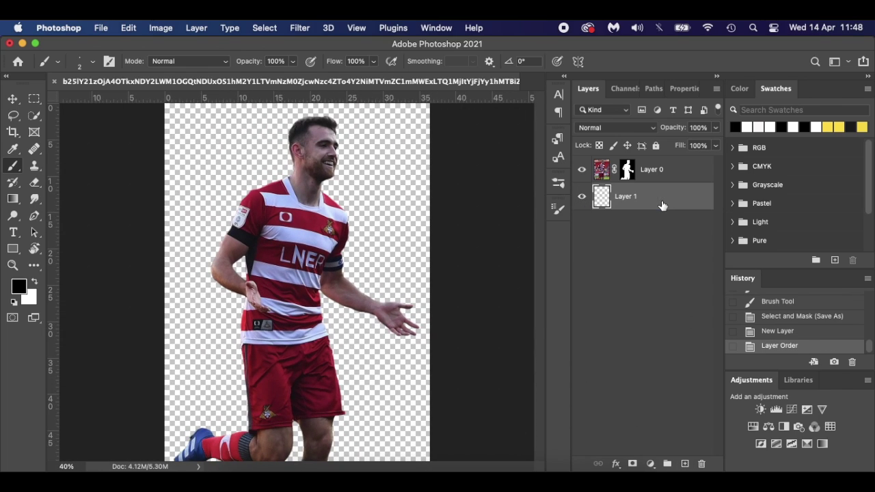
{"action": "key", "text": "alt+BackSpace"}
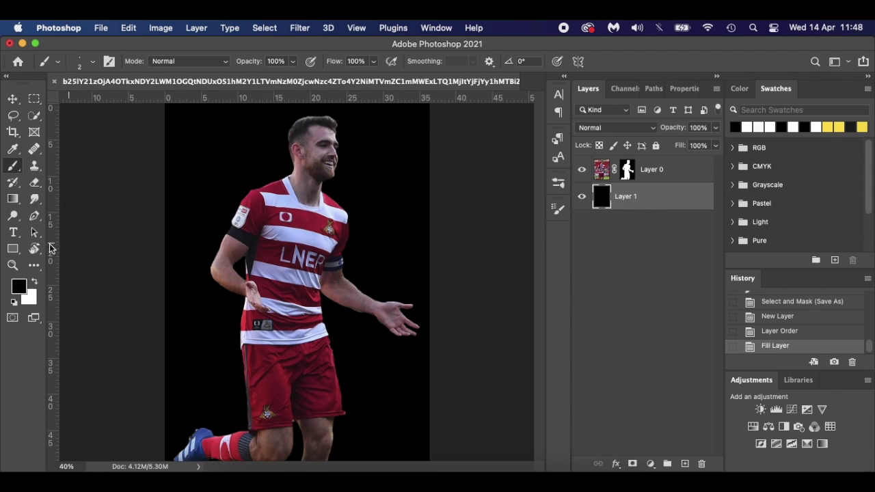
Paint black on the player's layer mask with a 4 px Soft Round brush to remove the pale fringe beneath the outstretched forearm
{"action": "scroll", "coordinate": [314, 373], "scroll_direction": "up", "scroll_amount": 5}
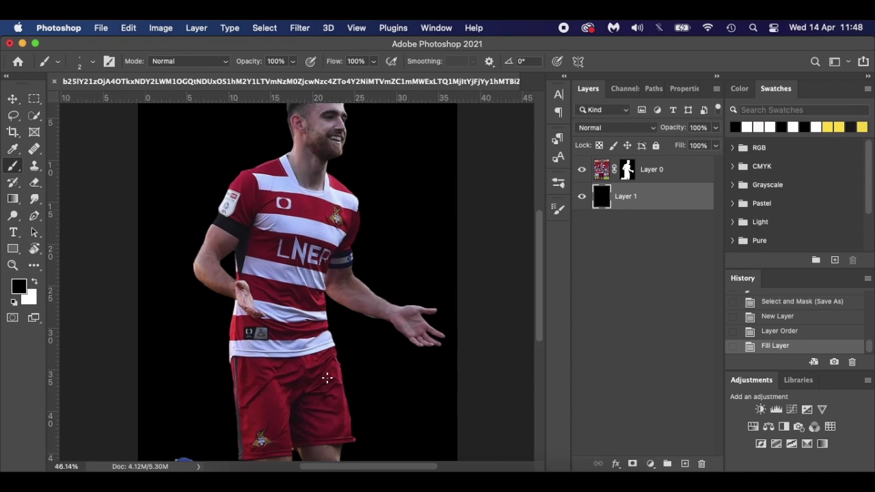
{"action": "scroll", "coordinate": [327, 378], "scroll_direction": "right", "scroll_amount": 3}
{"action": "scroll", "coordinate": [327, 378], "scroll_direction": "down", "scroll_amount": 2}
{"action": "scroll", "coordinate": [326, 377], "scroll_direction": "up", "scroll_amount": 5}
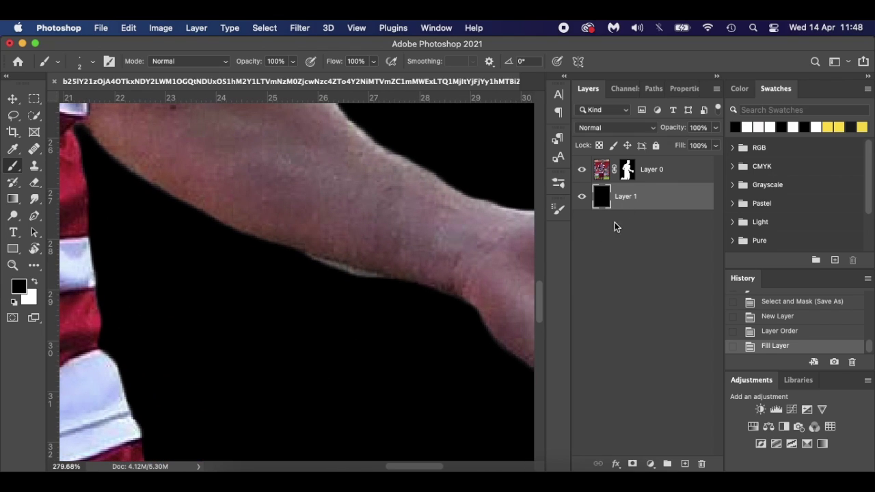
{"action": "left_click", "coordinate": [628, 174]}
{"action": "key", "text": "bracketright"}
{"action": "key", "text": "bracketright"}
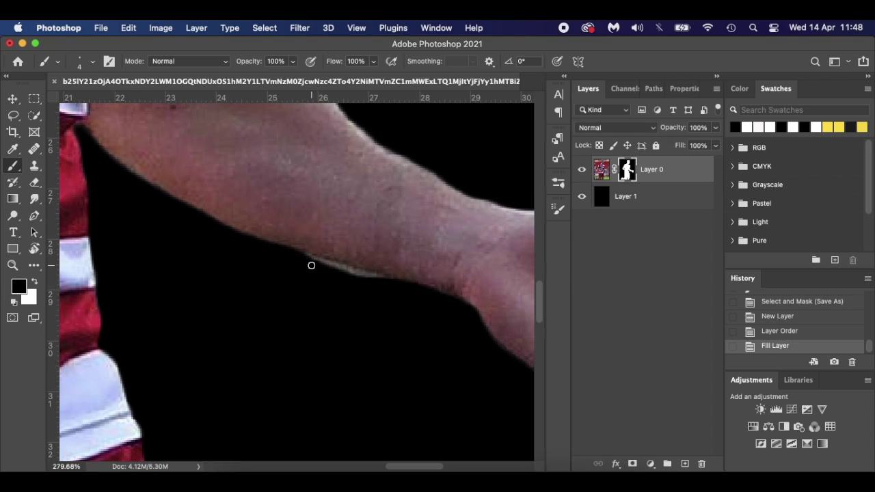
{"action": "right_click", "coordinate": [311, 265]}
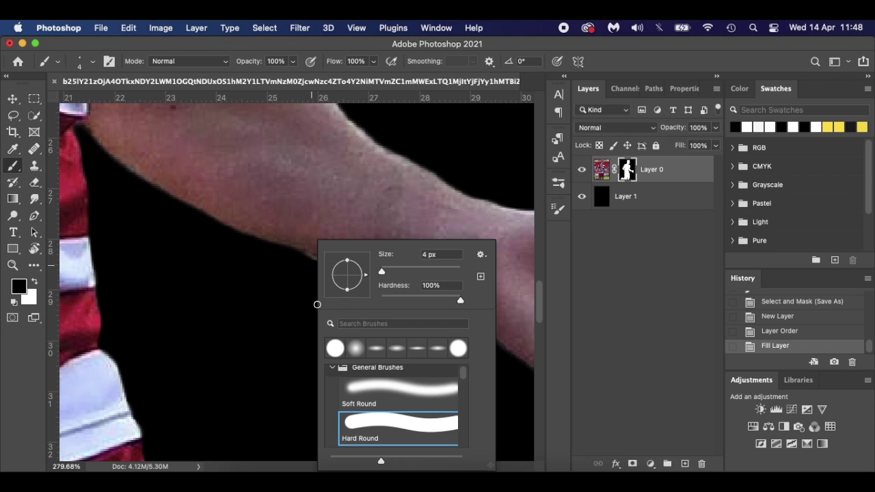
{"action": "left_click", "coordinate": [357, 350]}
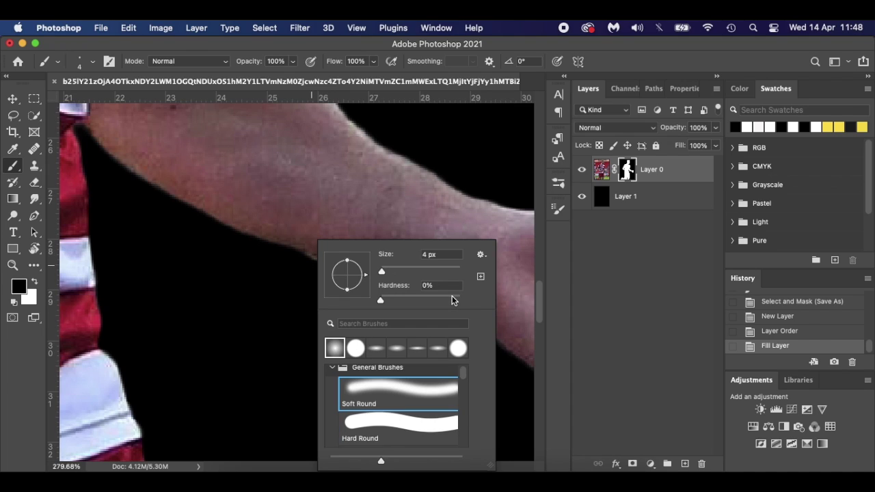
{"action": "mouse_move", "coordinate": [287, 267]}
{"action": "left_mouse_down"}
{"action": "mouse_move", "coordinate": [305, 257]}
{"action": "mouse_move", "coordinate": [392, 281]}
{"action": "mouse_move", "coordinate": [292, 260]}
{"action": "left_mouse_up"}
Mask out the leftover fringe along the red sock's lower edge near the blue boot and delete the black background layer
{"action": "scroll", "coordinate": [313, 304], "scroll_direction": "down", "scroll_amount": 3}
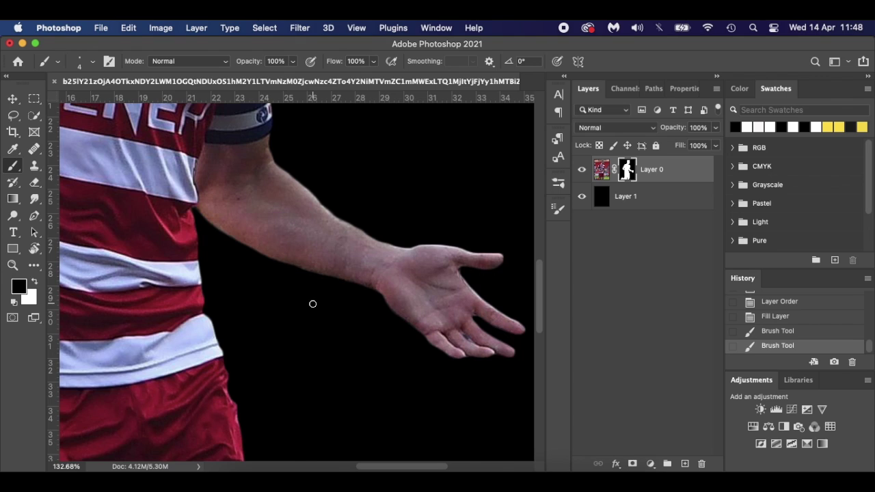
{"action": "scroll", "coordinate": [312, 303], "scroll_direction": "up", "scroll_amount": 10}
{"action": "scroll", "coordinate": [312, 303], "scroll_direction": "left", "scroll_amount": 8}
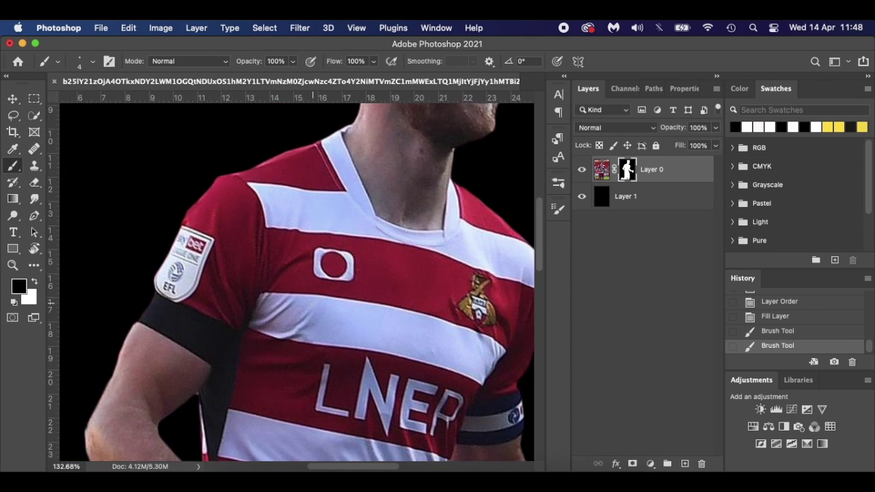
{"action": "scroll", "coordinate": [313, 304], "scroll_direction": "down", "scroll_amount": 15}
{"action": "scroll", "coordinate": [312, 304], "scroll_direction": "left", "scroll_amount": 2}
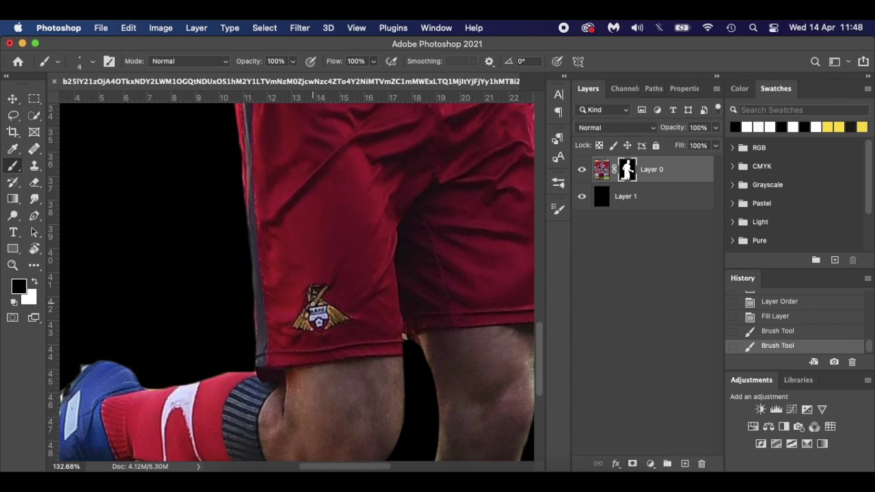
{"action": "scroll", "coordinate": [312, 304], "scroll_direction": "down", "scroll_amount": 5}
{"action": "scroll", "coordinate": [312, 304], "scroll_direction": "right", "scroll_amount": 2}
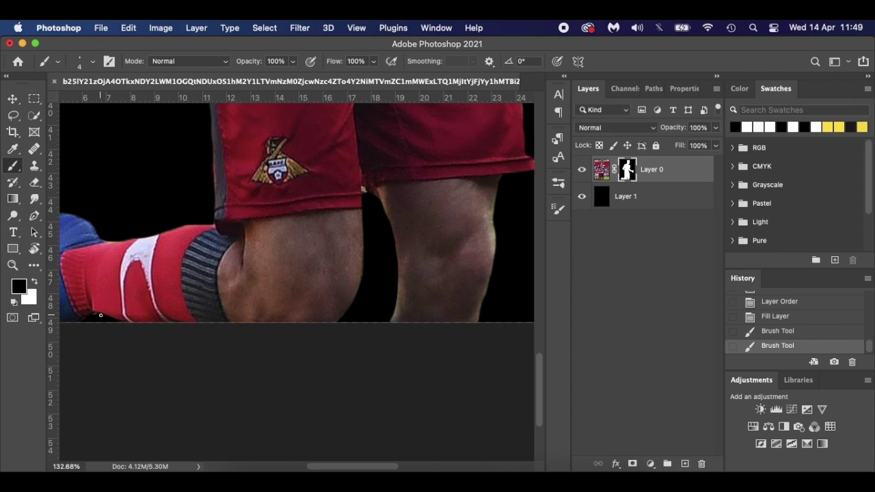
{"action": "left_click_drag", "start_coordinate": [95, 315], "coordinate": [94, 316]}
{"action": "scroll", "coordinate": [100, 328], "scroll_direction": "up", "scroll_amount": 1}
{"action": "scroll", "coordinate": [96, 323], "scroll_direction": "down", "scroll_amount": 5}
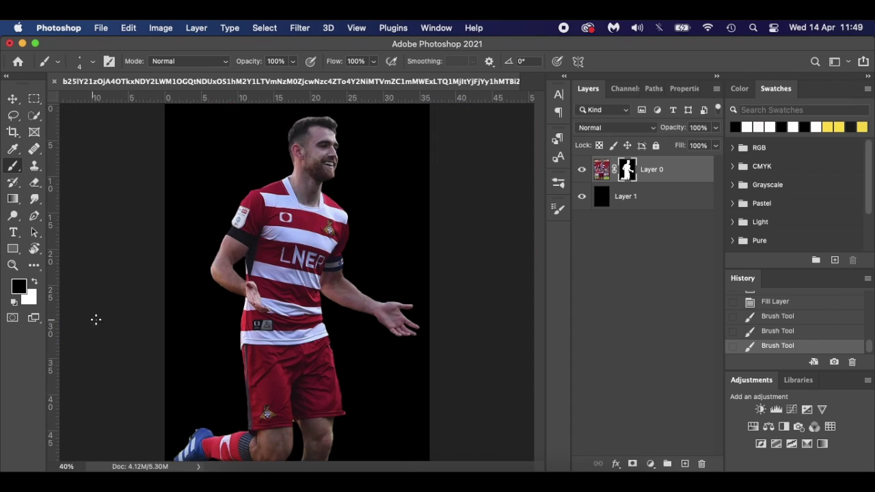
{"action": "left_click_drag", "start_coordinate": [674, 207], "coordinate": [702, 464]}
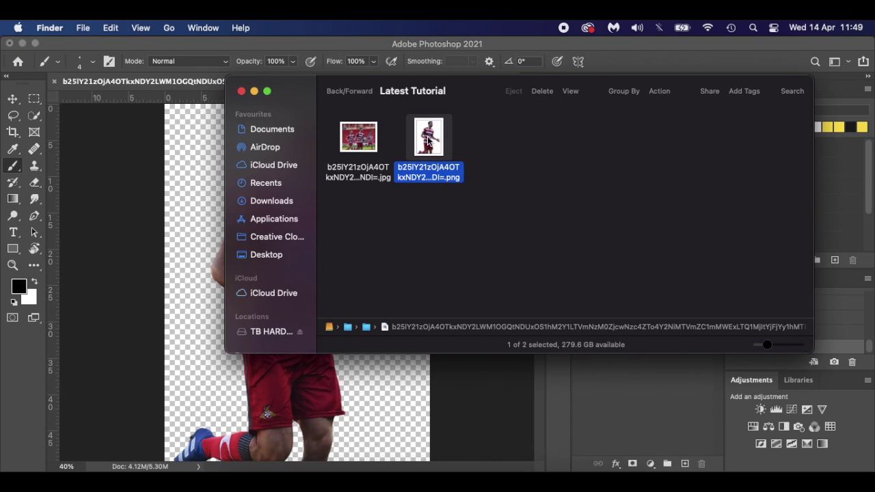
View the exported PNG cutout in Preview, close it, and return to Photoshop
{"action": "double_click", "coordinate": [428, 141]}
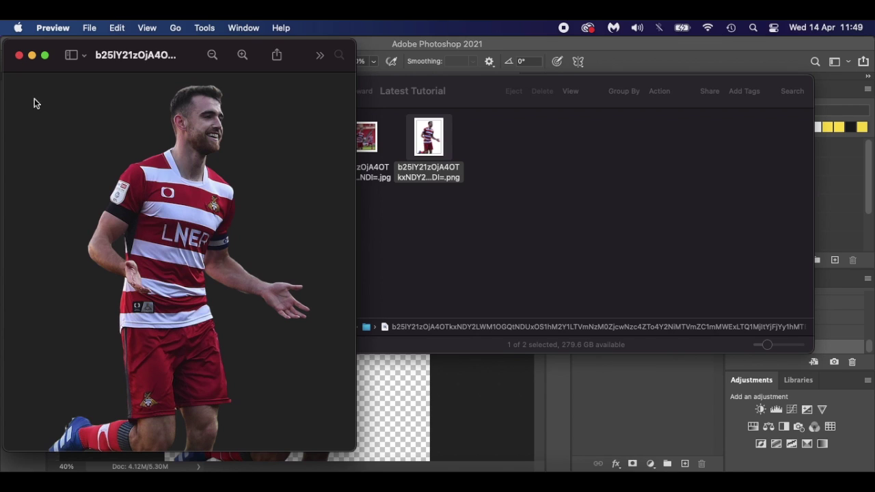
{"action": "left_click", "coordinate": [20, 54]}
{"action": "left_click", "coordinate": [376, 411]}
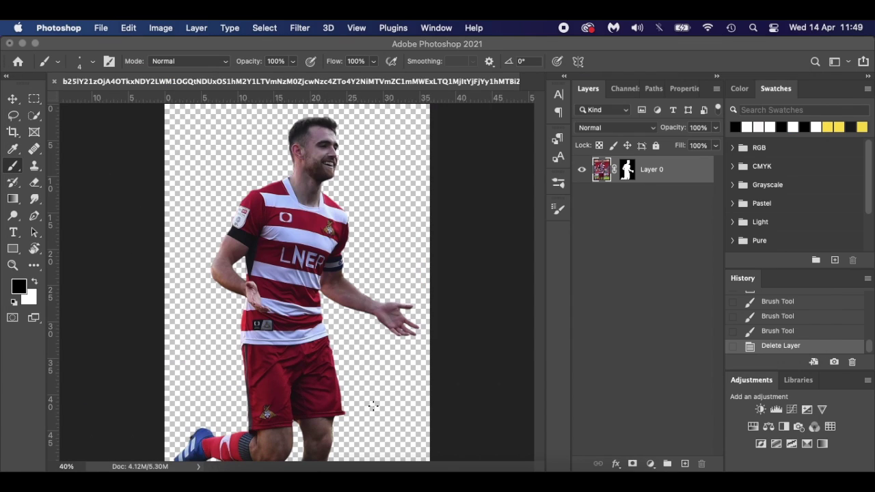
Delete the player's layer mask and draw a rough, closed eight-point path around the central player with the Pen tool
{"action": "right_click", "coordinate": [630, 173]}
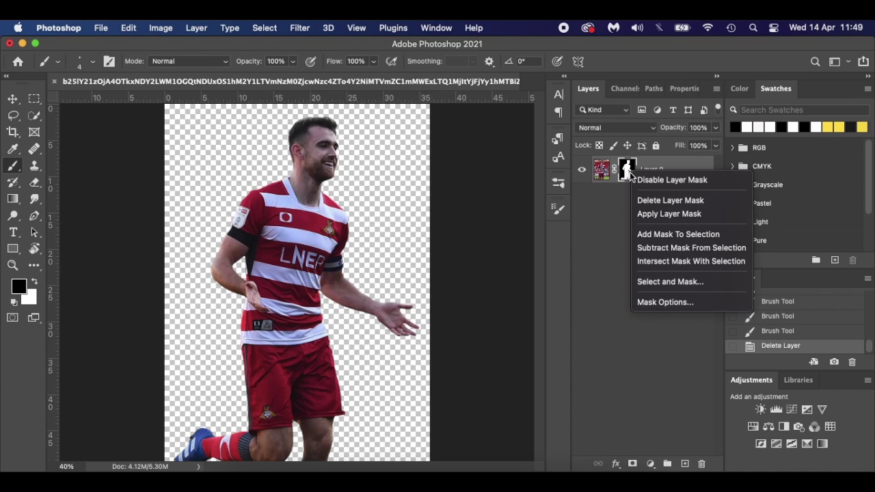
{"action": "left_click", "coordinate": [654, 198]}
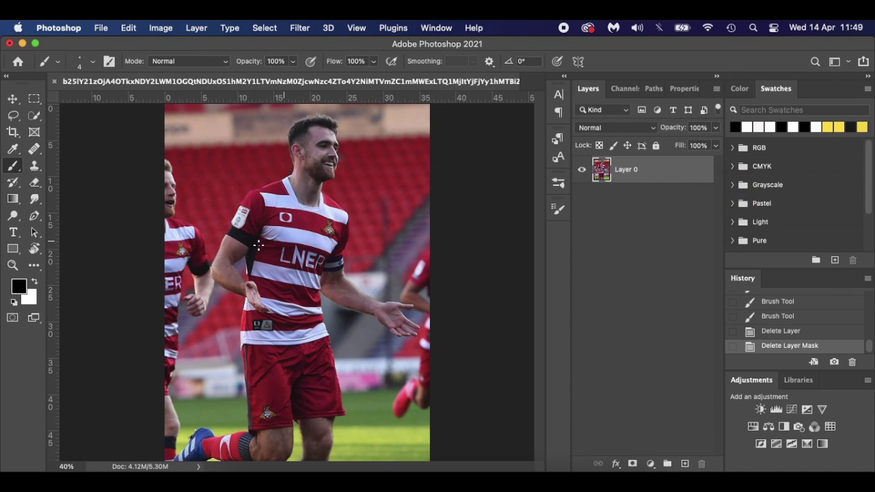
{"action": "key", "text": "p"}
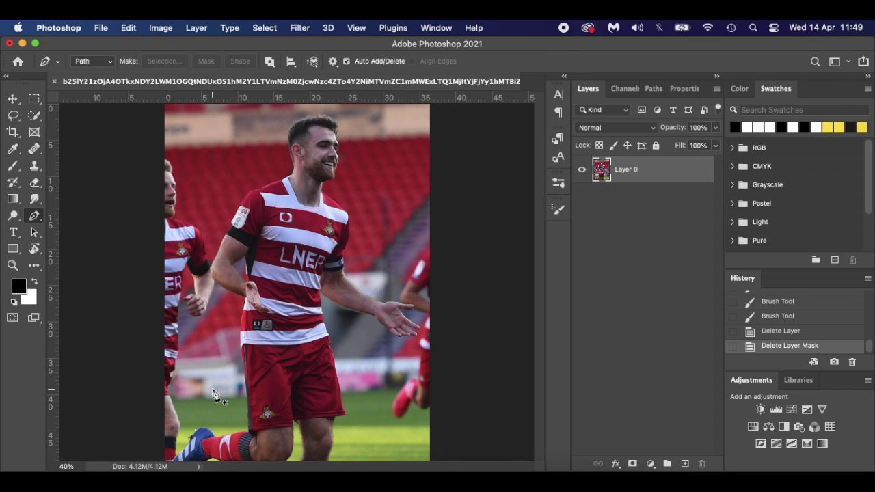
{"action": "left_click", "coordinate": [211, 411]}
{"action": "left_click", "coordinate": [211, 210]}
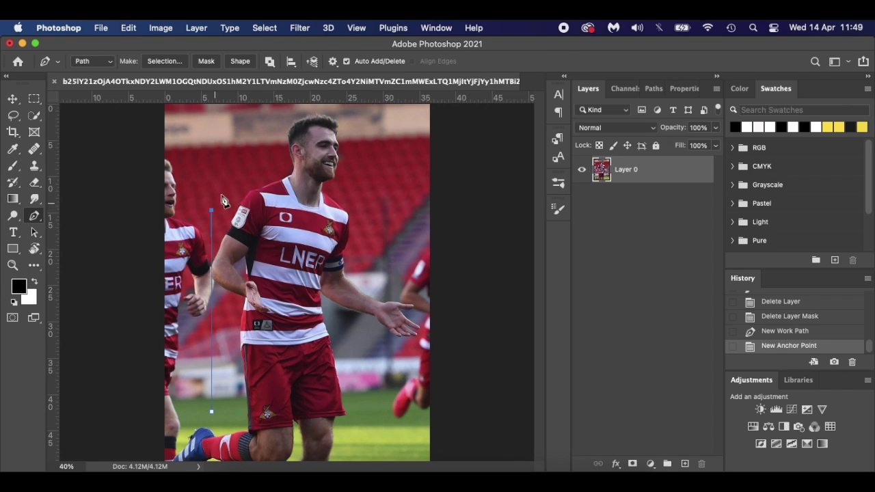
{"action": "left_click", "coordinate": [276, 134]}
{"action": "left_click", "coordinate": [349, 120]}
{"action": "left_click", "coordinate": [363, 228]}
{"action": "left_click", "coordinate": [378, 318]}
{"action": "left_click", "coordinate": [356, 405]}
{"action": "left_click", "coordinate": [261, 443]}
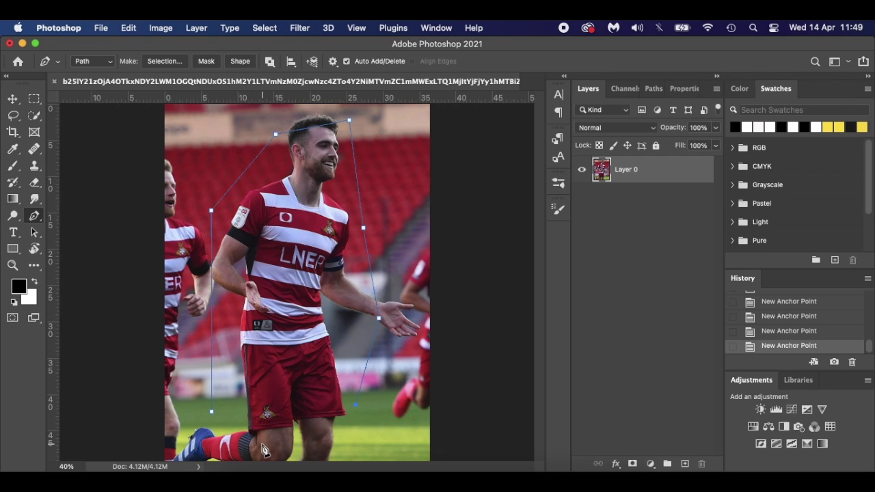
{"action": "left_click", "coordinate": [212, 413]}
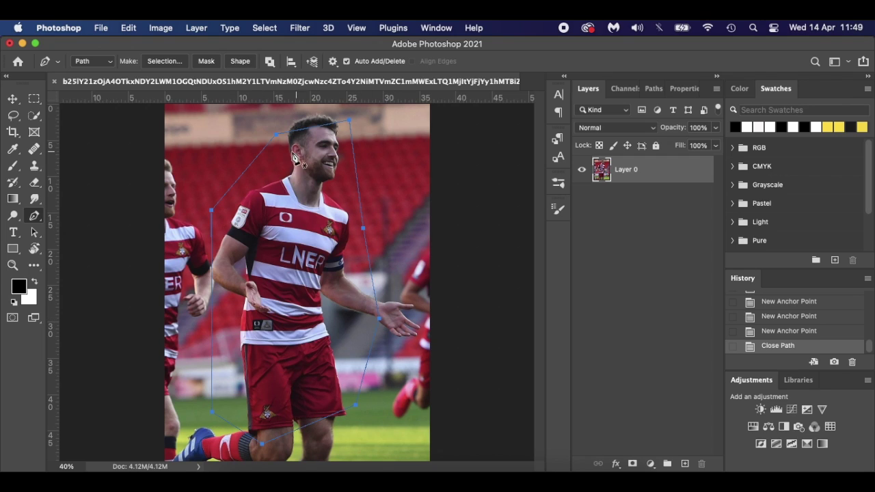
Convert the rough path to a selection and copy the selected area to a new layer
{"action": "left_click", "coordinate": [171, 63]}
{"action": "left_click", "coordinate": [504, 195]}
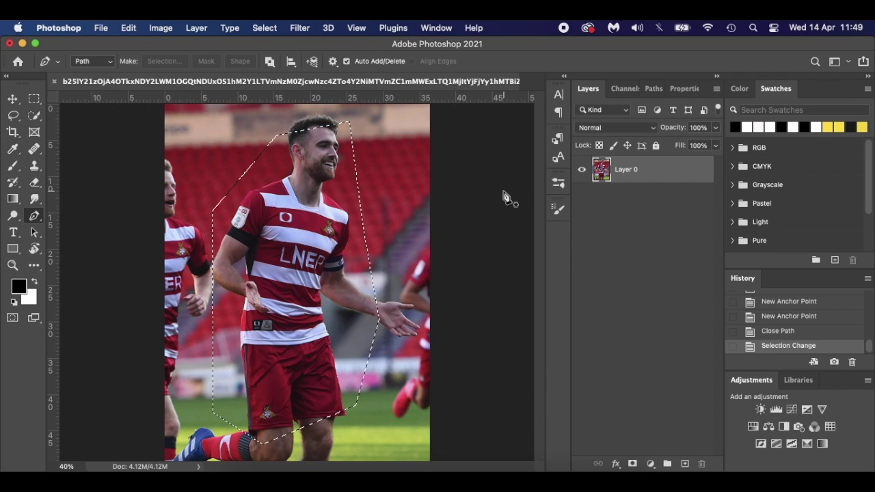
{"action": "key", "text": "super+j"}
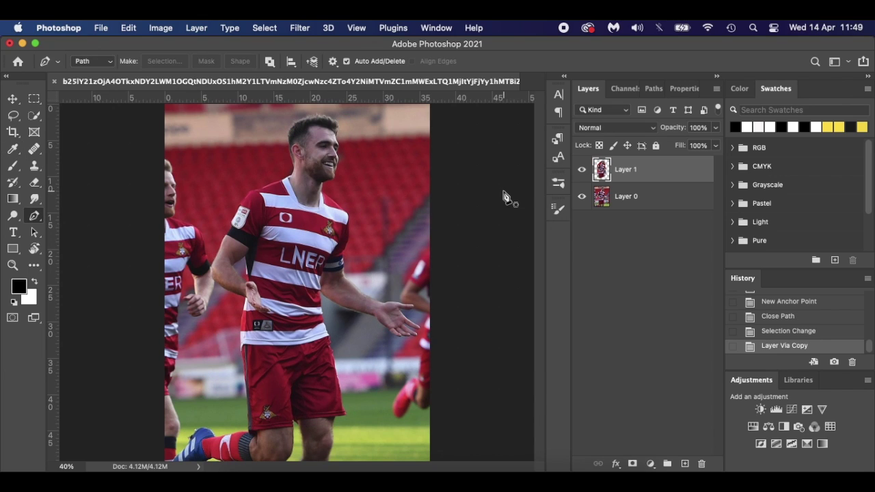
Hide the original photo to view the copied area alone, hide the copy, and show the original photo again
{"action": "left_click", "coordinate": [581, 197]}
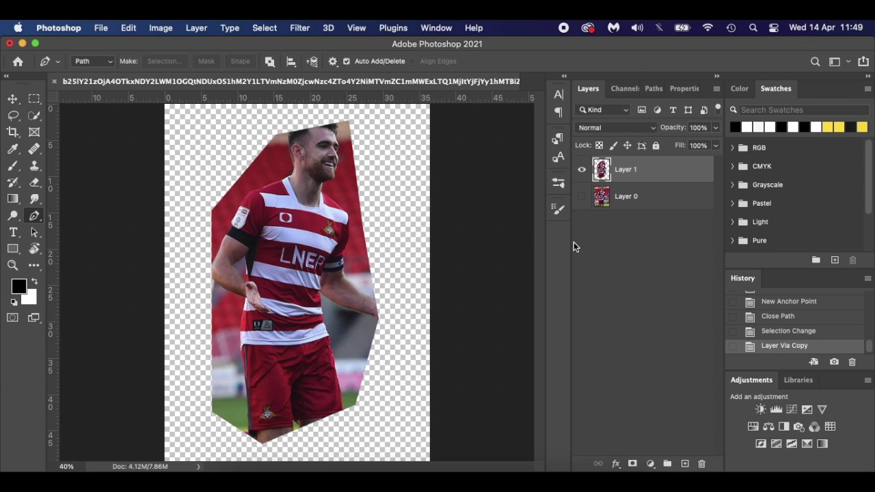
{"action": "left_click", "coordinate": [582, 170]}
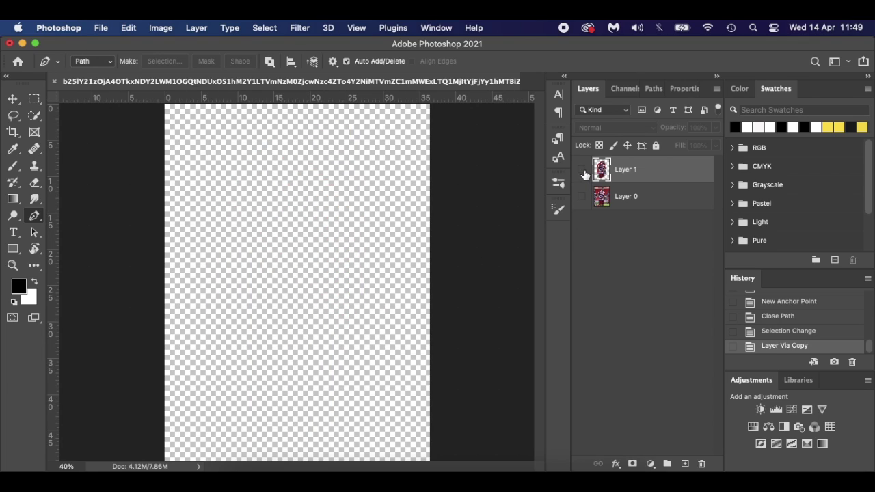
{"action": "left_click", "coordinate": [581, 197]}
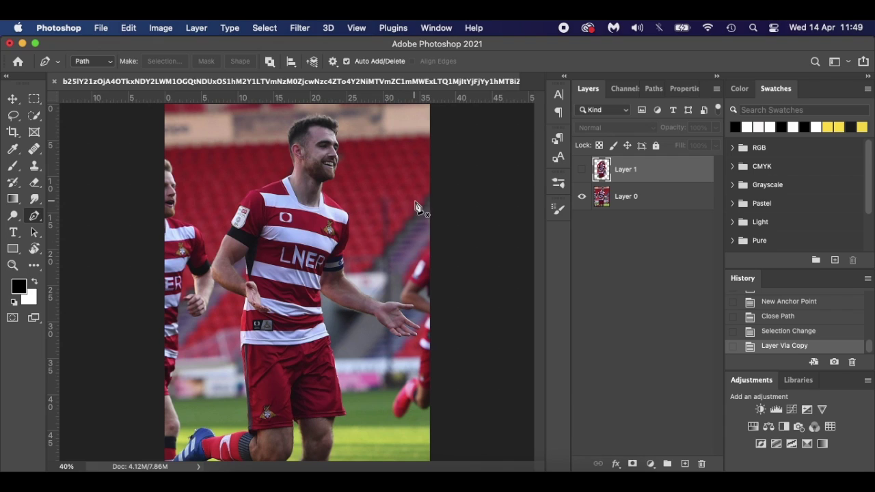
Open the saved PNG from the Latest Tutorial folder in Preview
{"action": "left_click", "coordinate": [243, 479]}
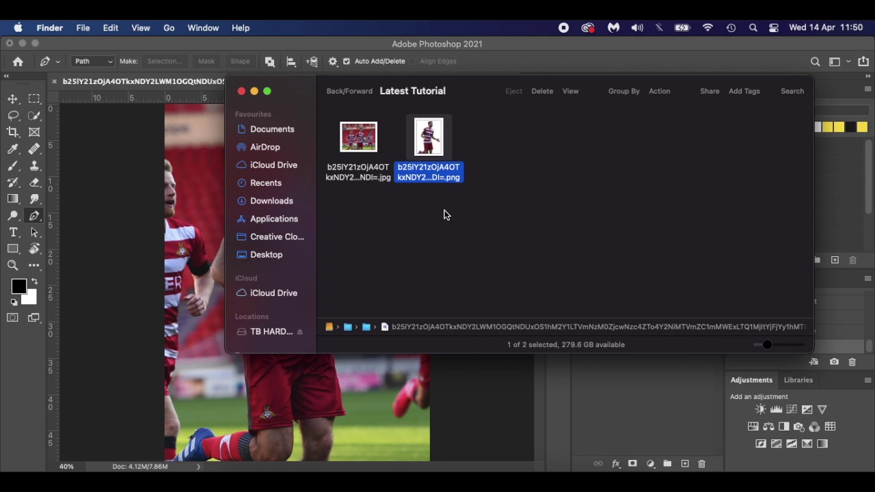
{"action": "double_click", "coordinate": [435, 149]}
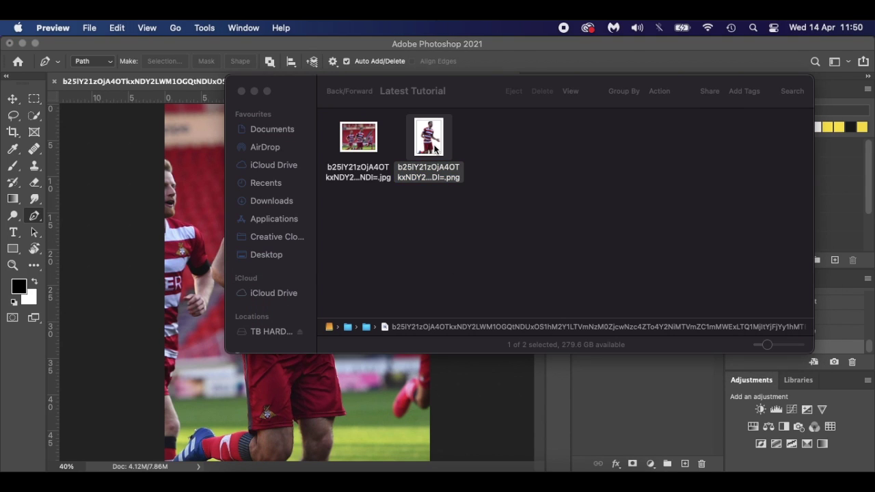